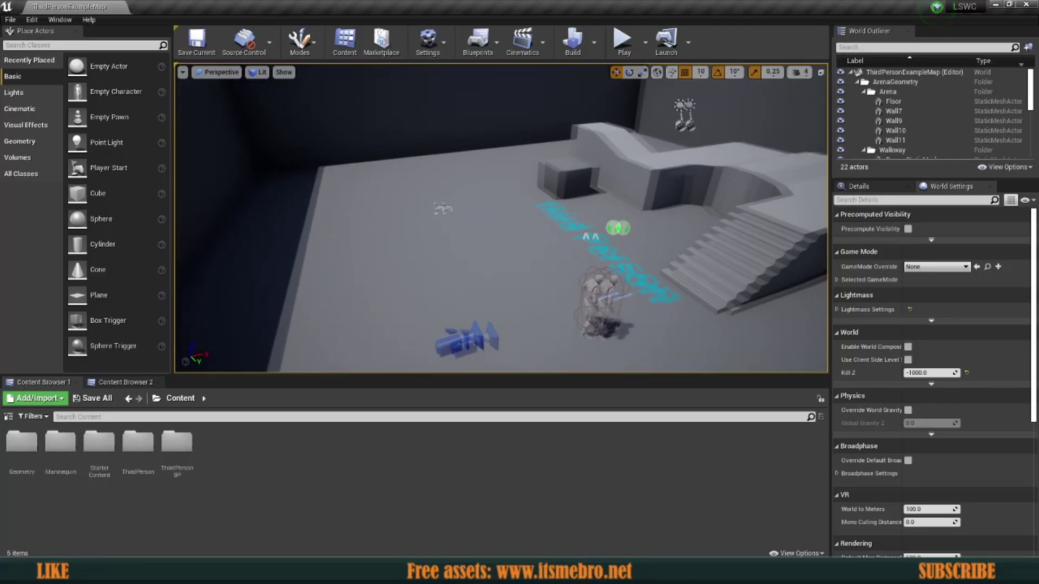
pyautogui.press('s')
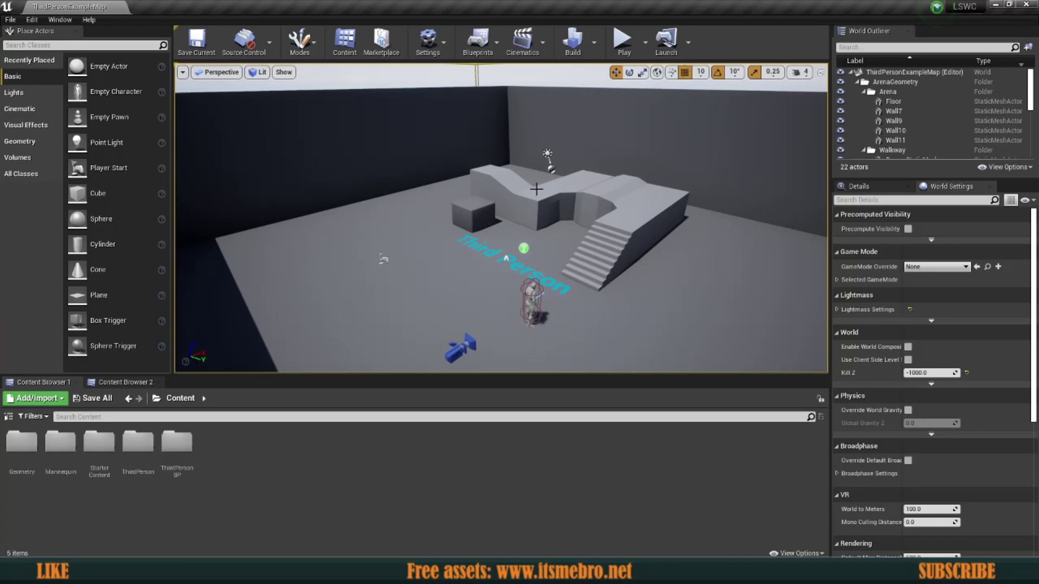
pyautogui.press('a')
pyautogui.moveTo(536, 189); pyautogui.dragTo(608, 200, button='right')
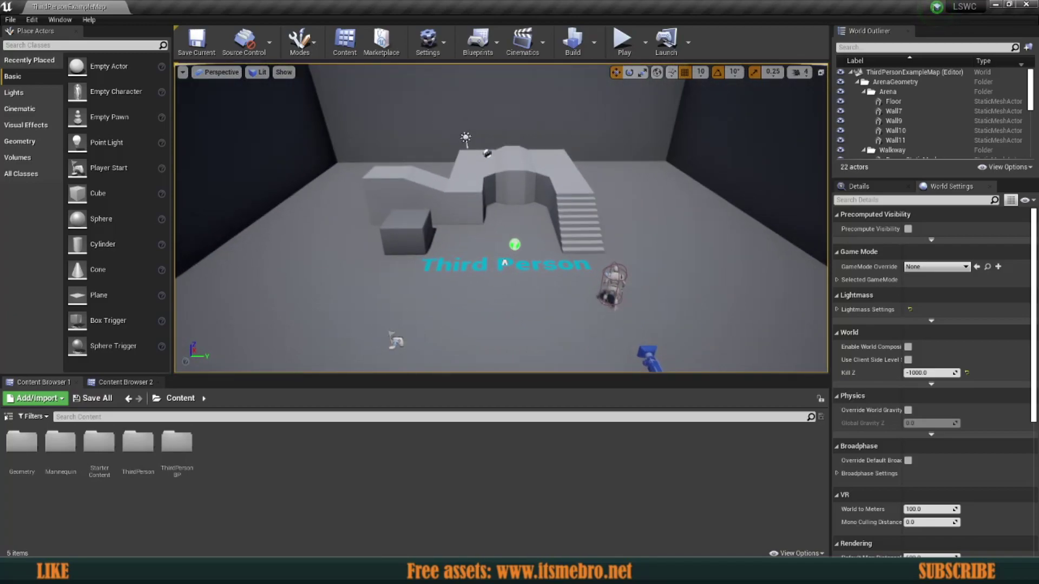
pyautogui.moveTo(506, 183); pyautogui.dragTo(536, 188, button='right')
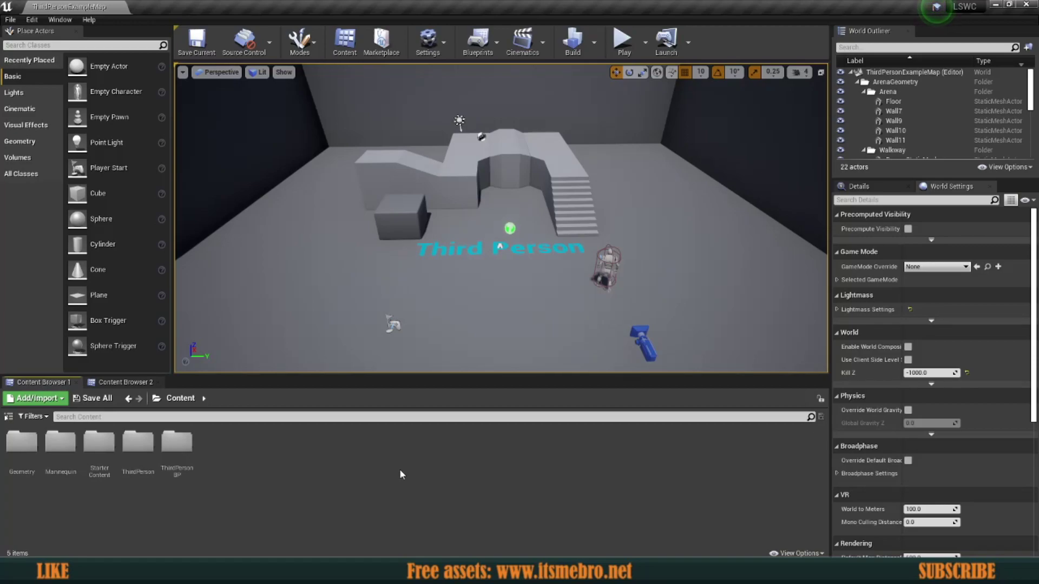
pyautogui.scroll(2, 430, 336)
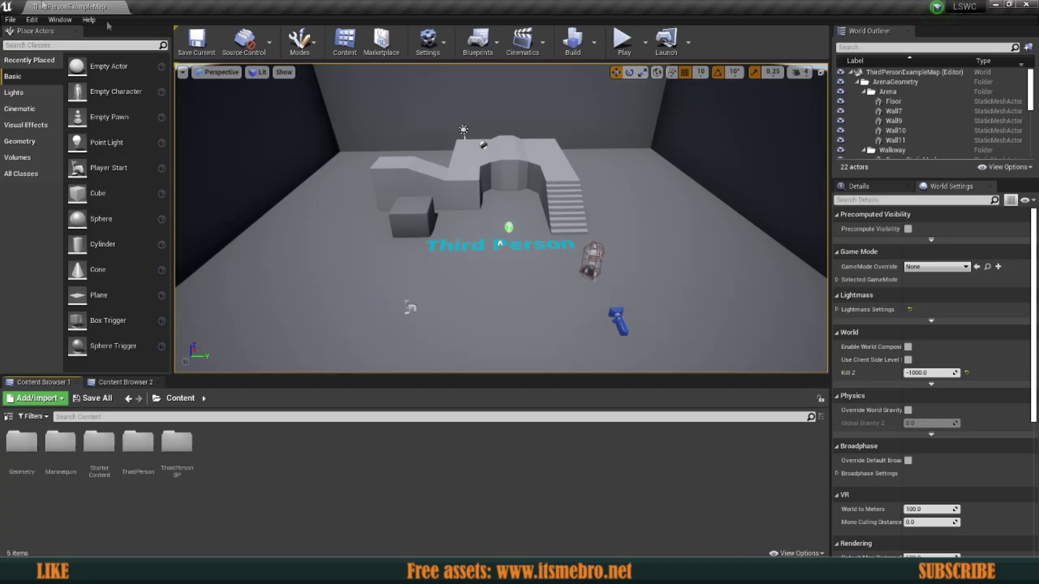
# - Open the Levels window and bring it in front of the Place Actors list
pyautogui.click(57, 21)
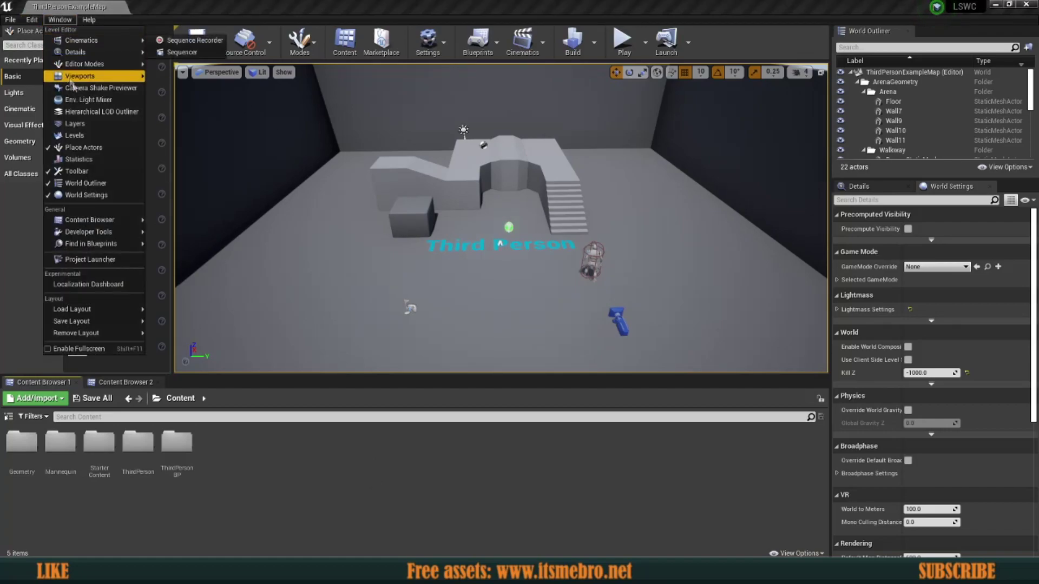
pyautogui.click(91, 139)
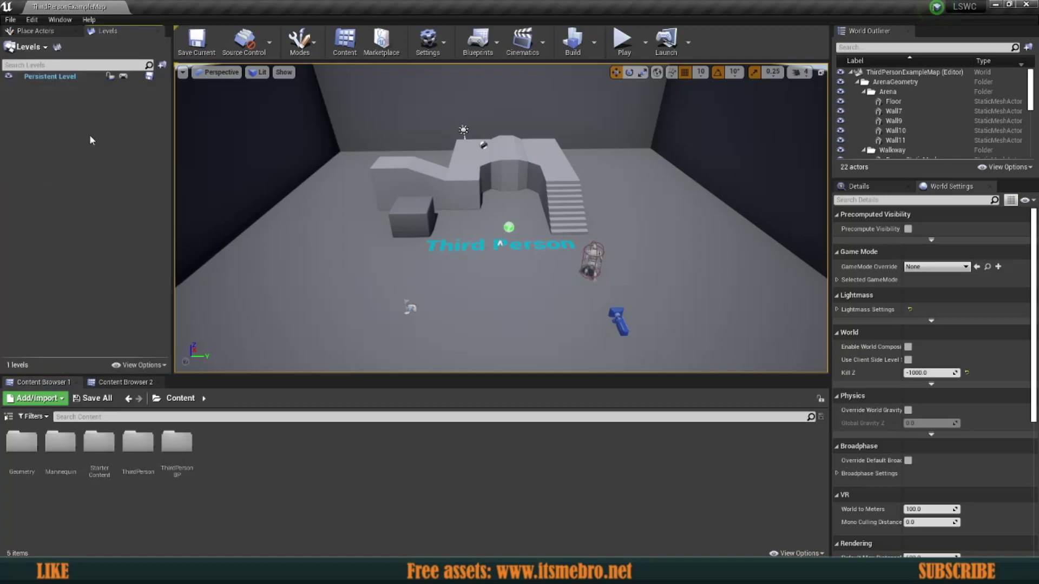
pyautogui.click(44, 33)
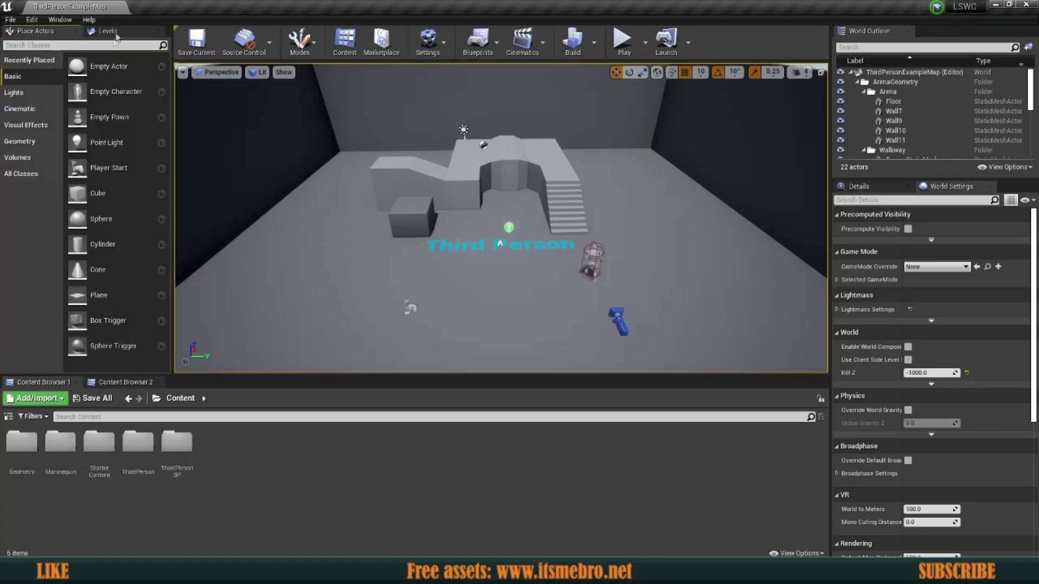
pyautogui.click(111, 33)
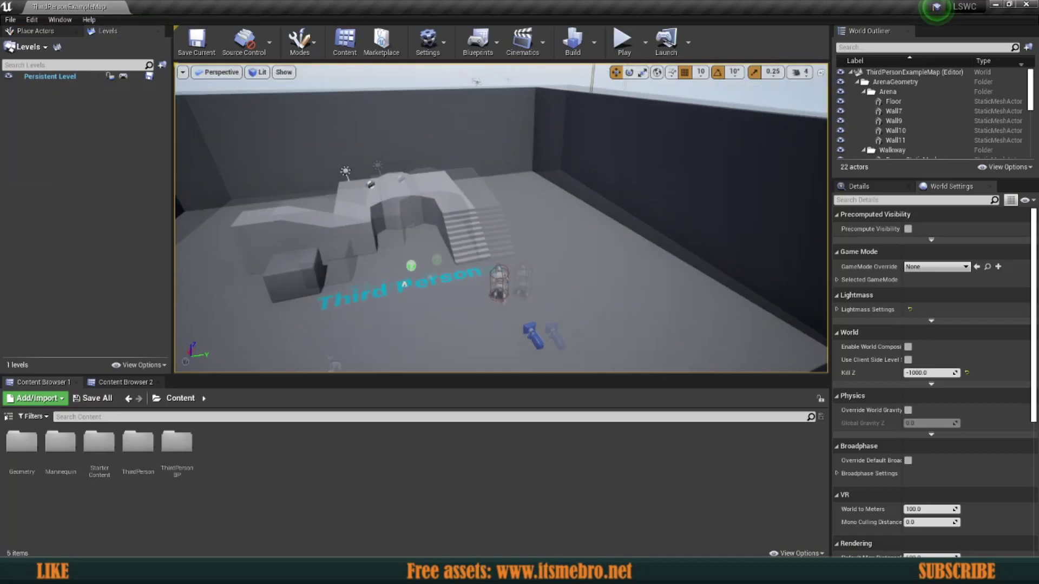
pyautogui.moveTo(500, 216); pyautogui.dragTo(433, 227, button='right')
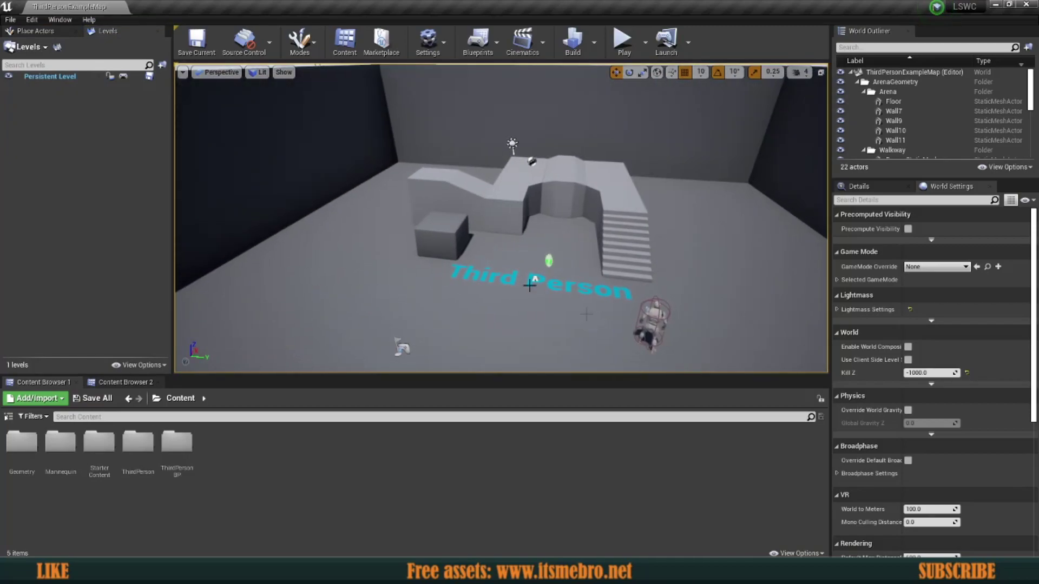
pyautogui.click(497, 208)
pyautogui.moveTo(498, 208); pyautogui.dragTo(577, 221, button='right')
pyautogui.click(479, 189)
pyautogui.click(50, 79)
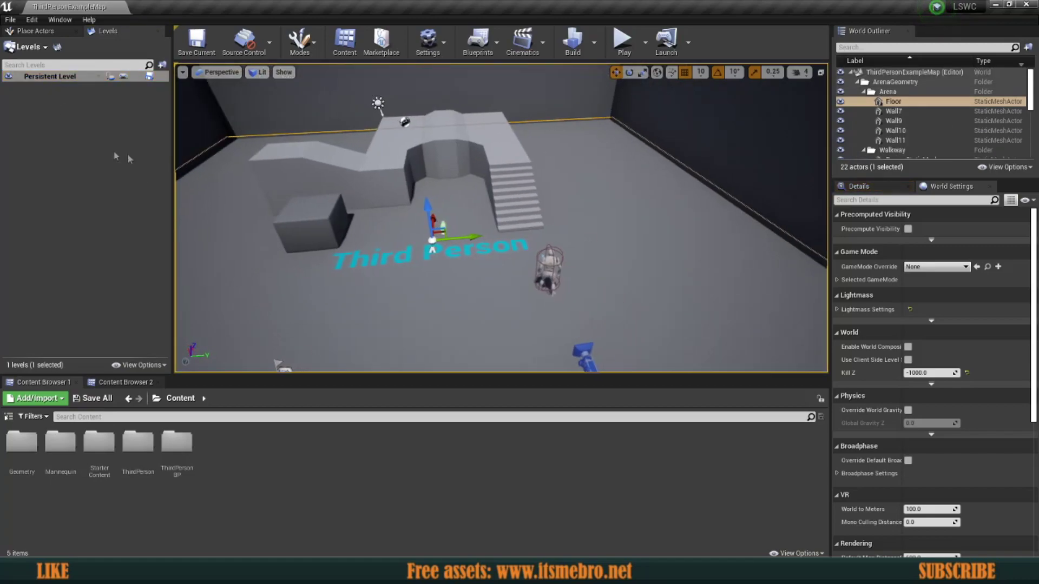
pyautogui.click(56, 80)
pyautogui.click(65, 89)
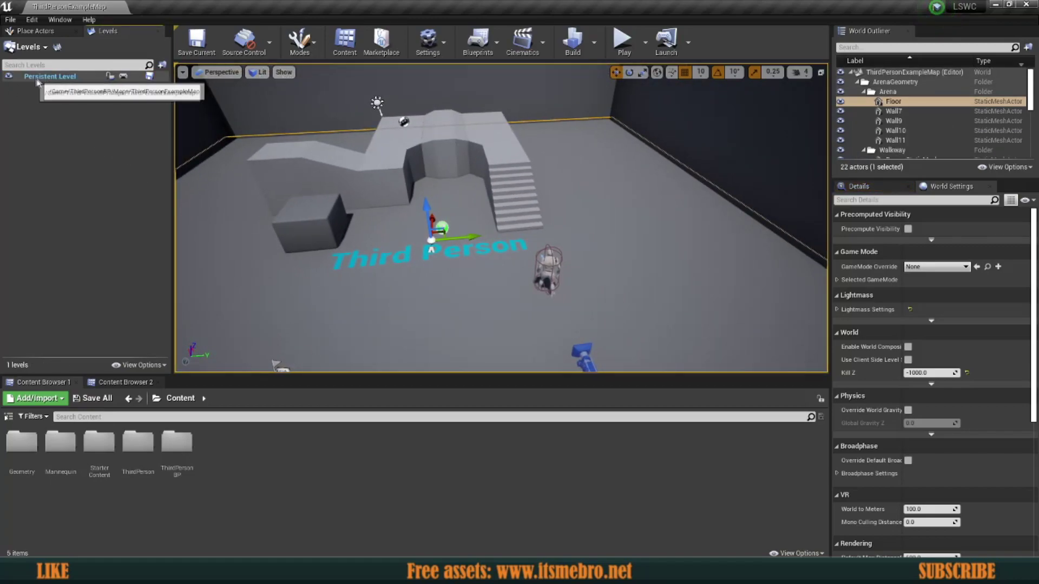
pyautogui.rightClick(69, 109)
# - Create a new sublevel from the Empty Level template
pyautogui.click(39, 50)
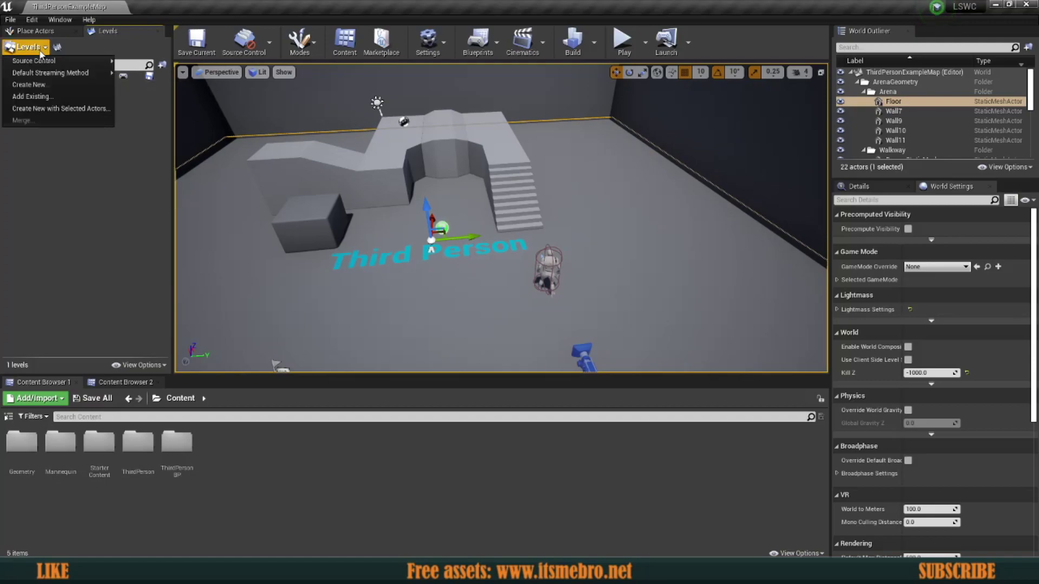
pyautogui.click(29, 83)
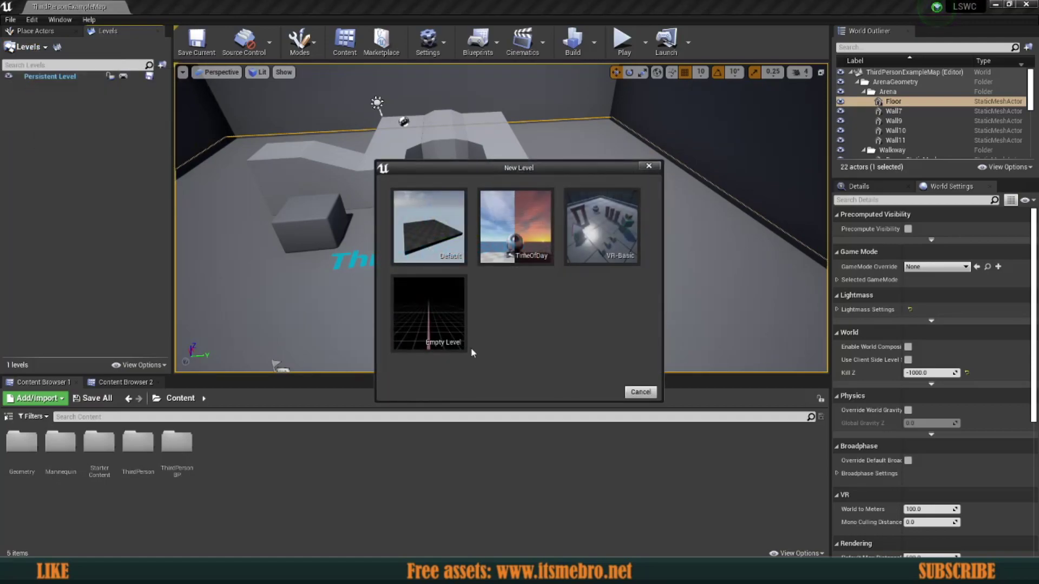
pyautogui.click(431, 320)
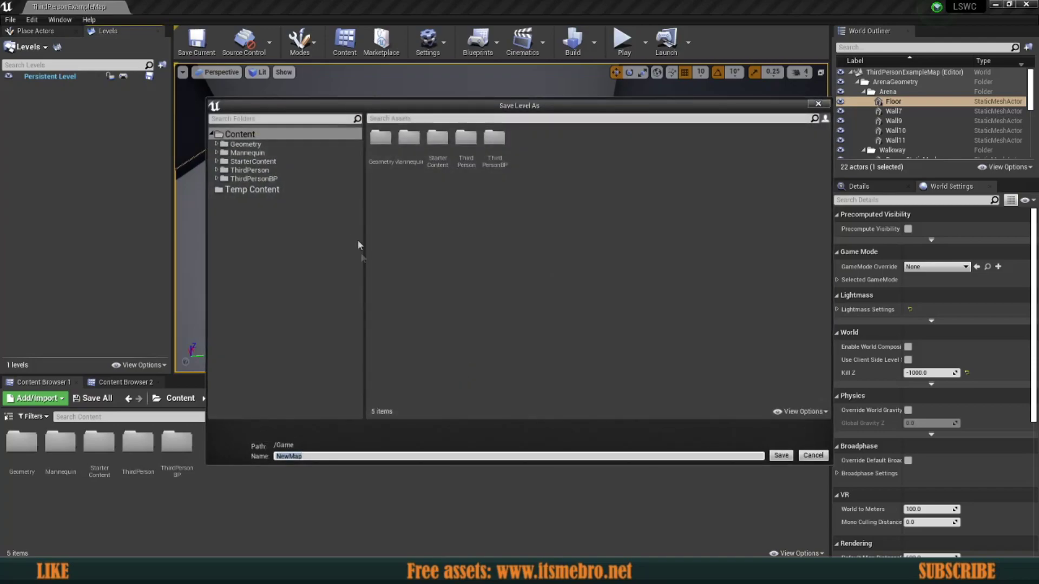
# - Add a folder named LevelStreamin under Content and save the new level in it as NewMap001
pyautogui.rightClick(591, 223)
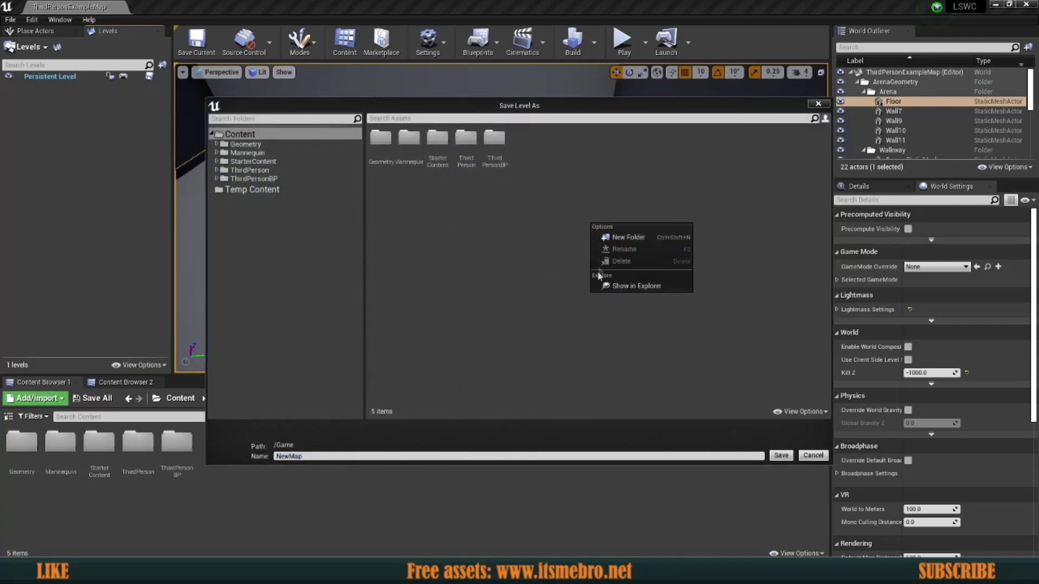
pyautogui.click(616, 237)
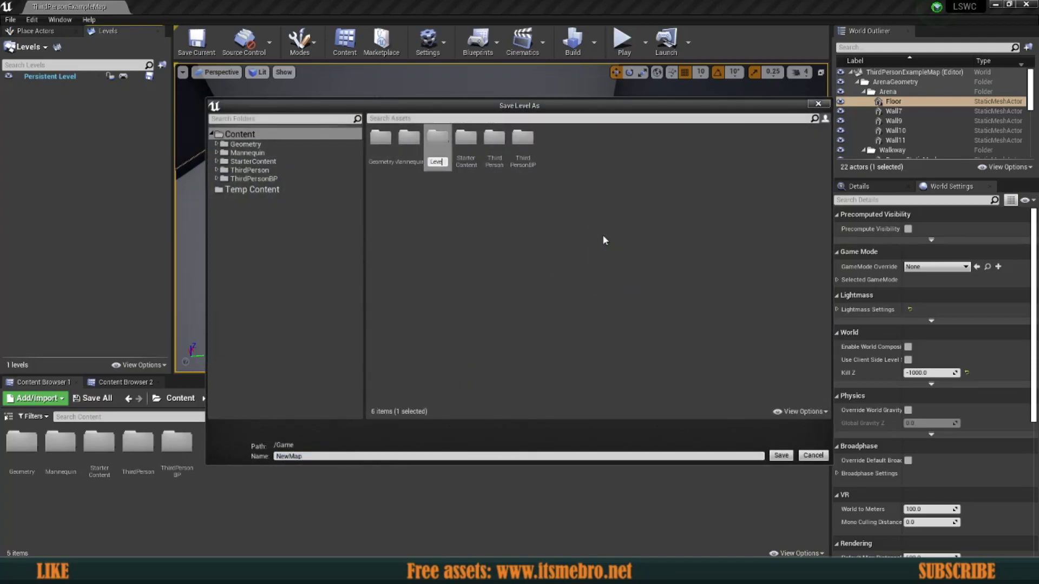
pyautogui.write('LevelStreamin')
pyautogui.press('Return')
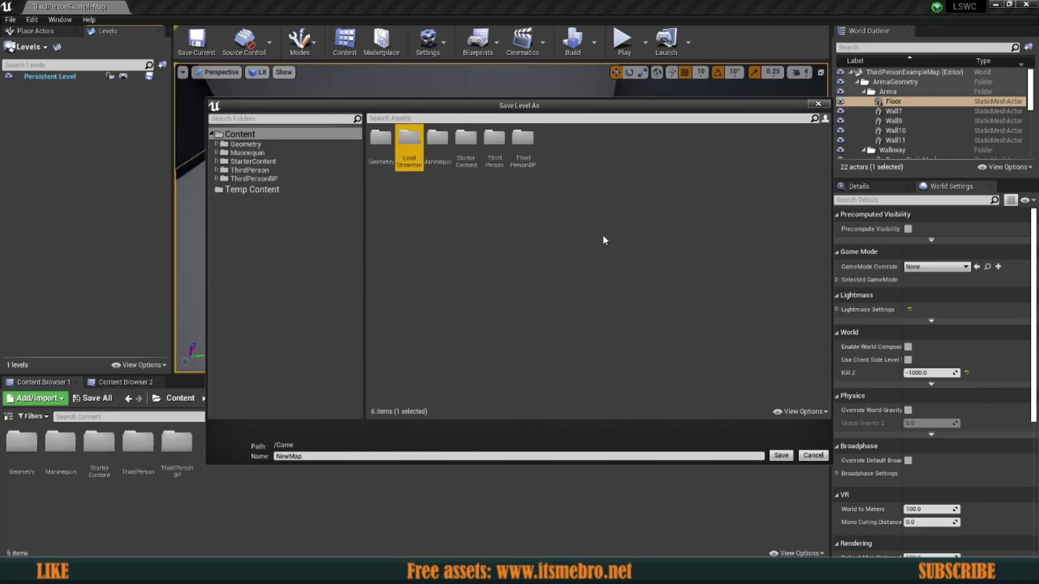
pyautogui.doubleClick(410, 146)
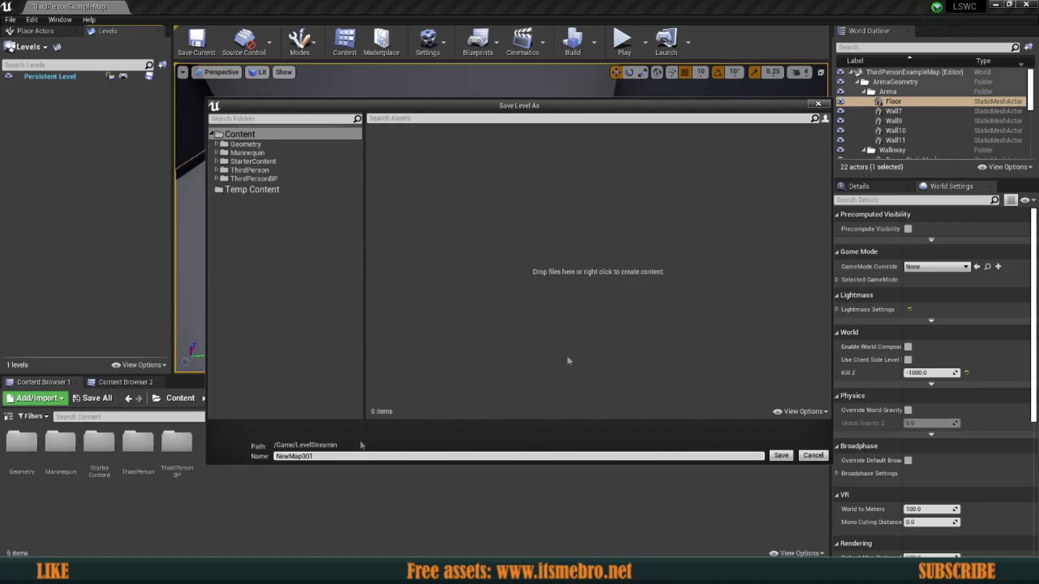
pyautogui.click(772, 455)
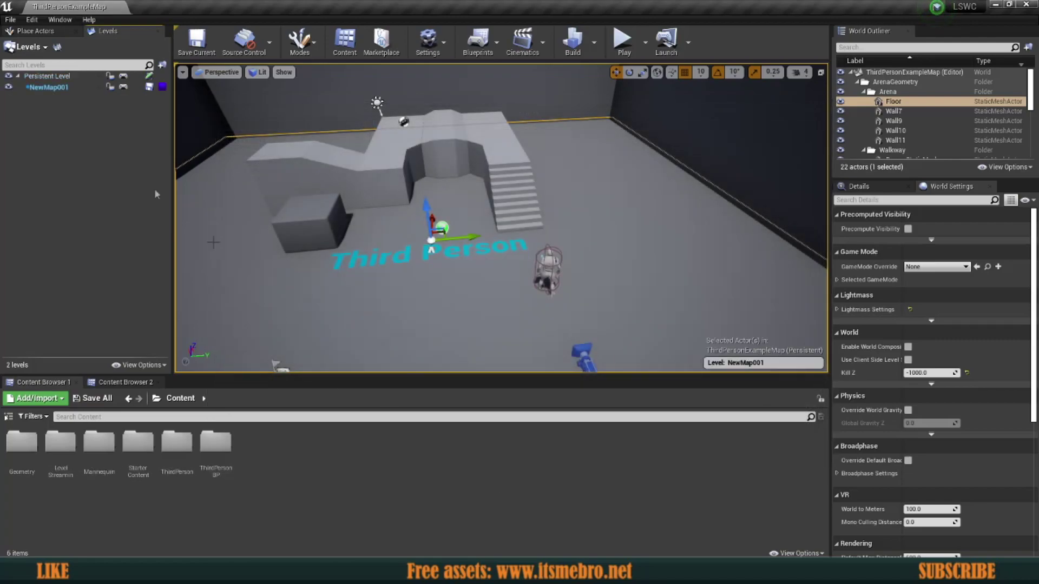
# - Select NewMap001 in the level list and enlarge the viewport to show the current-level label more clearly
pyautogui.click(49, 88)
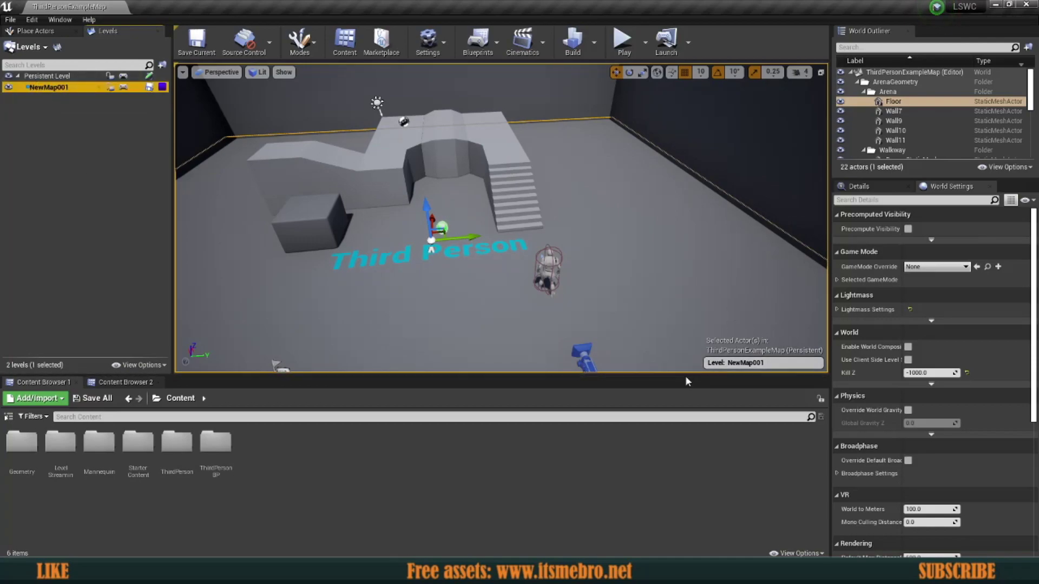
pyautogui.moveTo(683, 380); pyautogui.dragTo(684, 431)
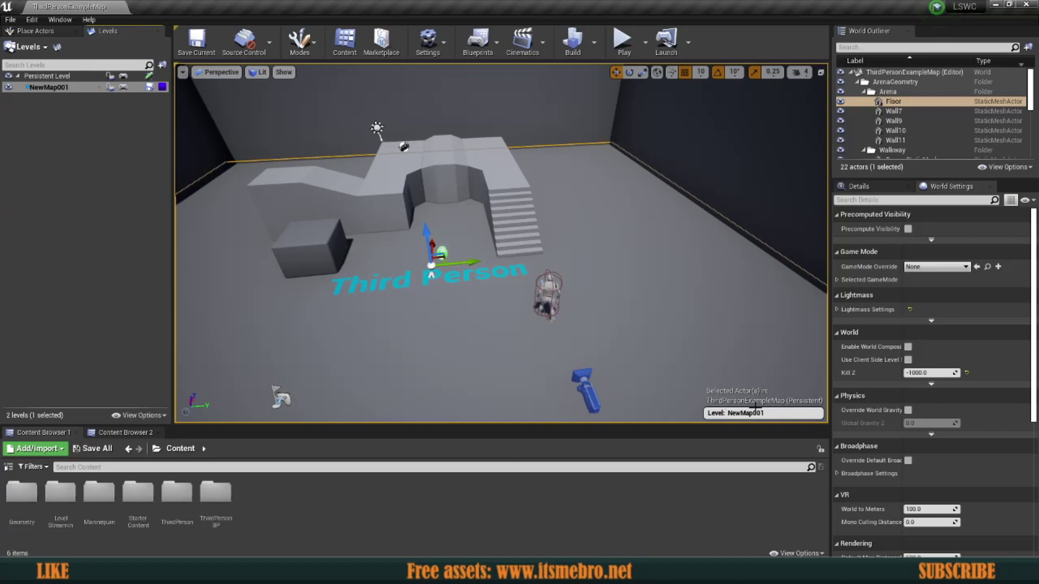
pyautogui.click(782, 334)
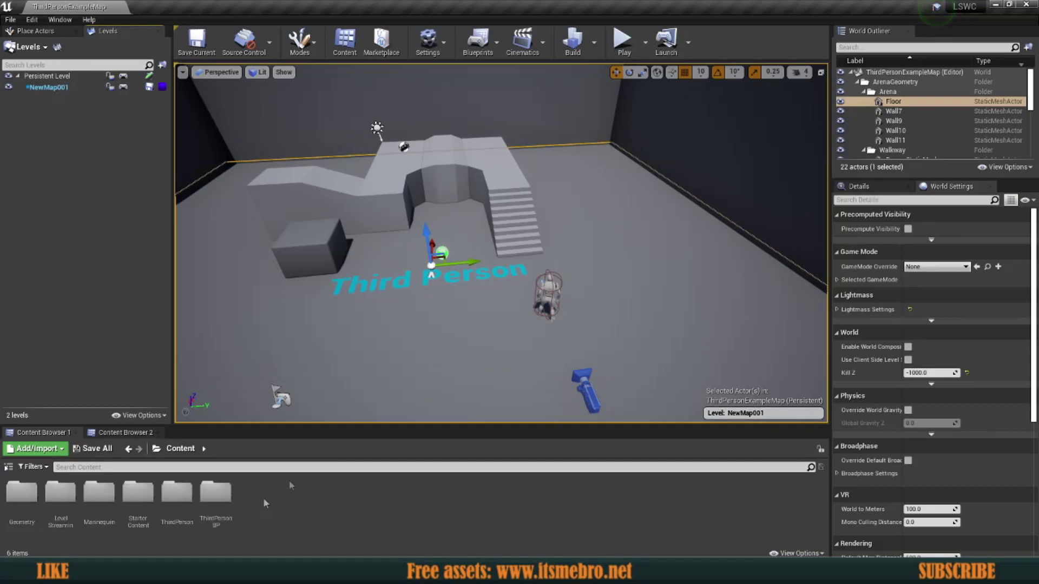
# - Examine the map assets in the ThirdPersonBP Maps folder and in the LevelStreamin folder
pyautogui.doubleClick(216, 492)
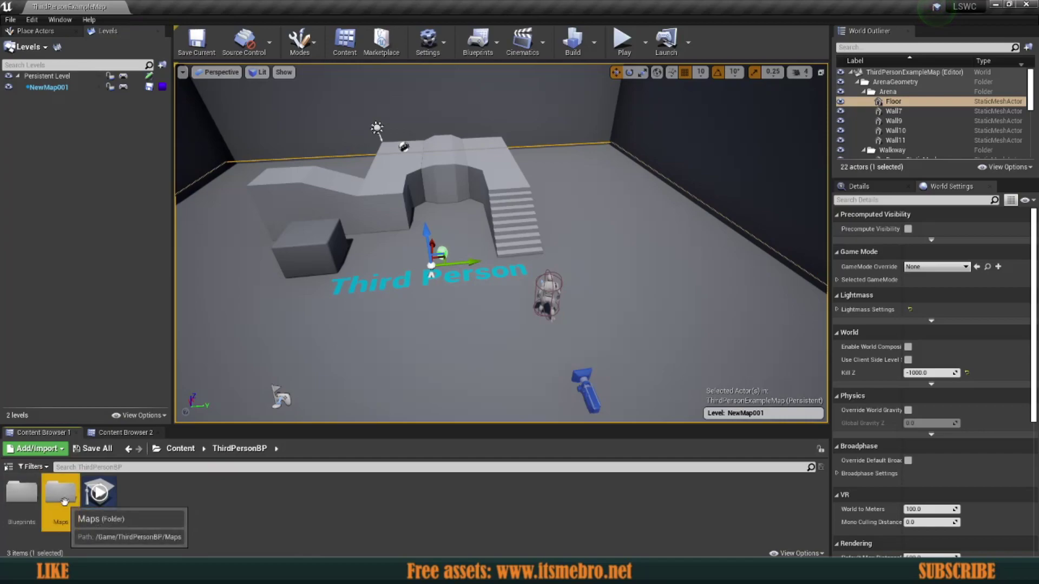
pyautogui.doubleClick(22, 494)
pyautogui.click(23, 493)
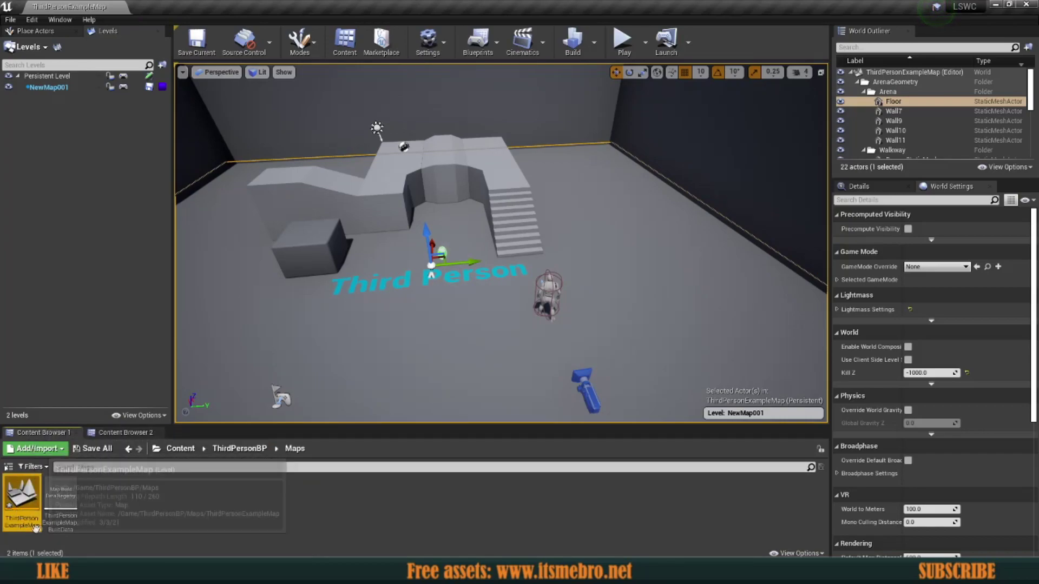
pyautogui.click(180, 449)
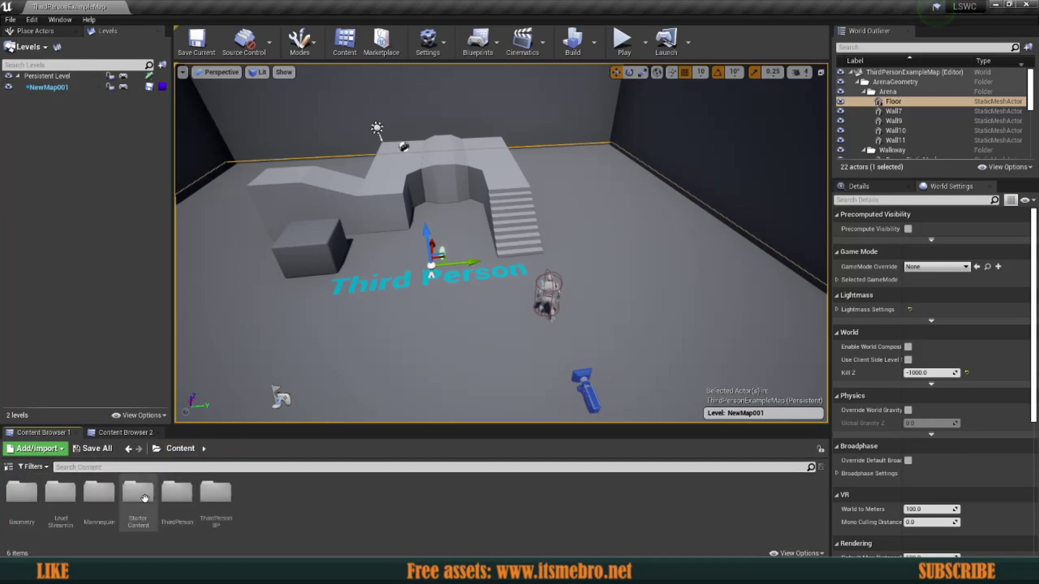
pyautogui.doubleClick(60, 492)
pyautogui.click(24, 497)
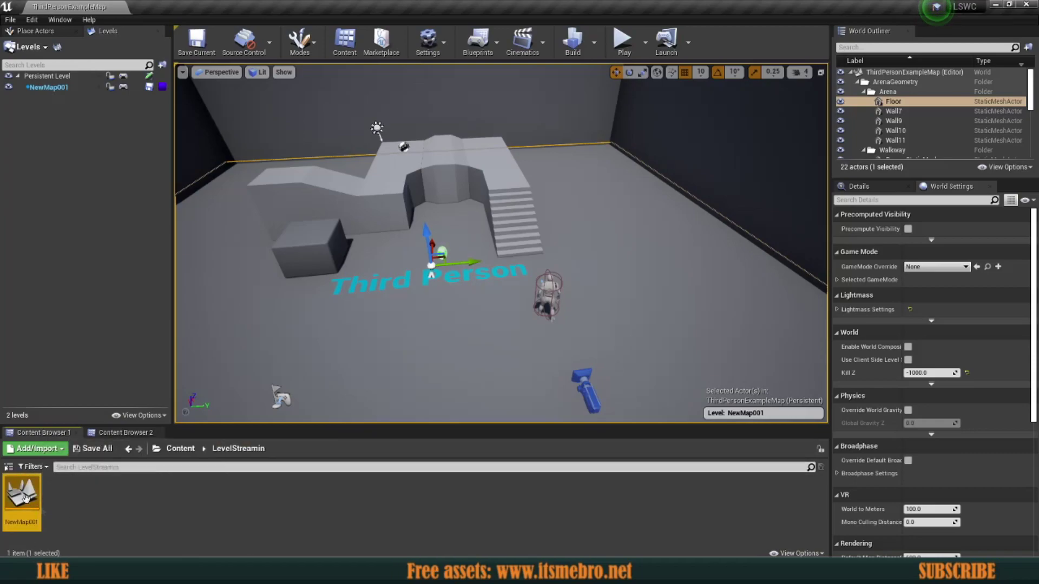
pyautogui.click(96, 508)
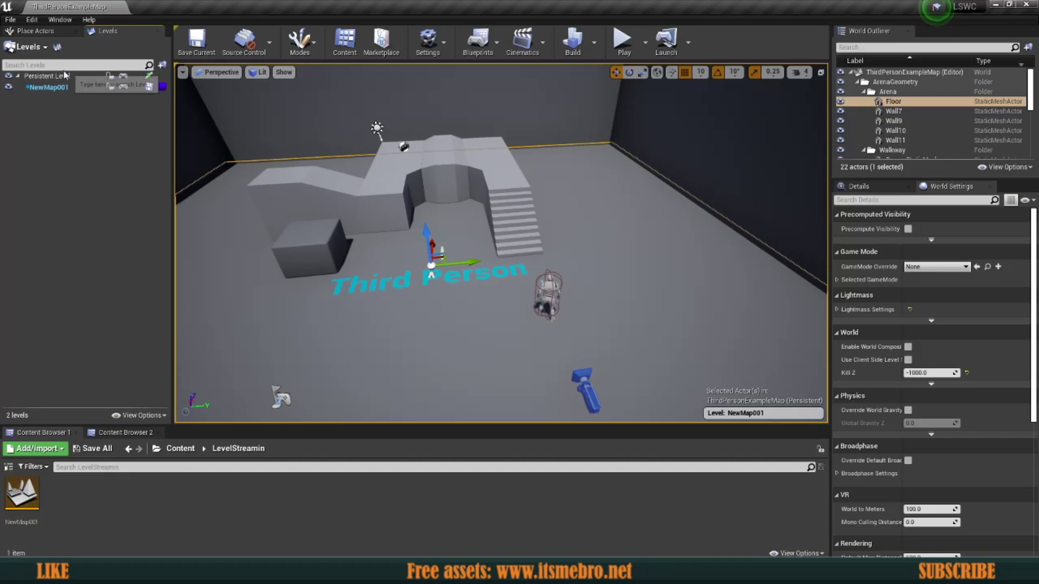
# - Make the Persistent Level the current level and switch back to NewMap001 as the current level
pyautogui.doubleClick(49, 76)
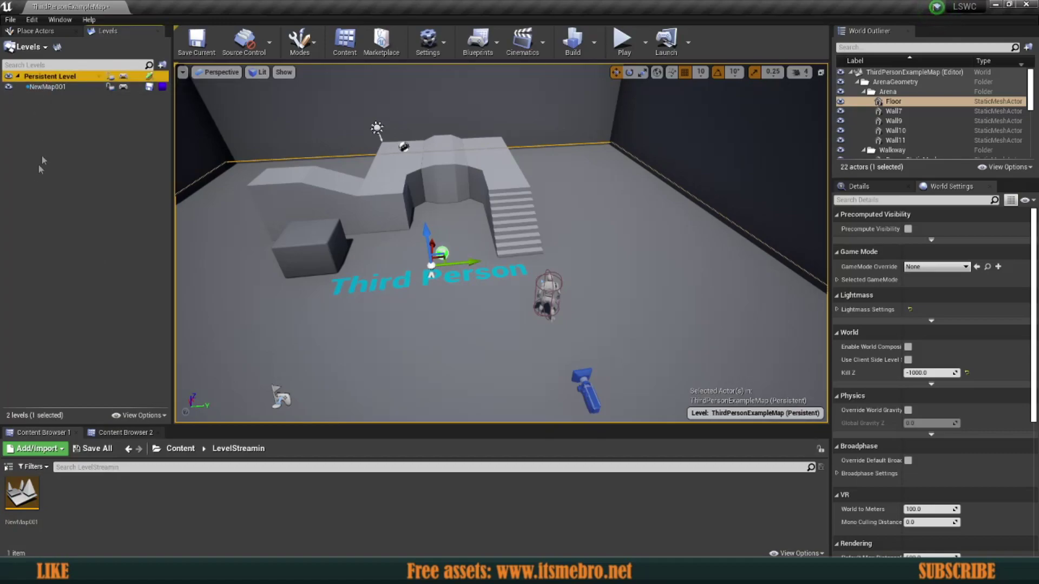
pyautogui.doubleClick(49, 85)
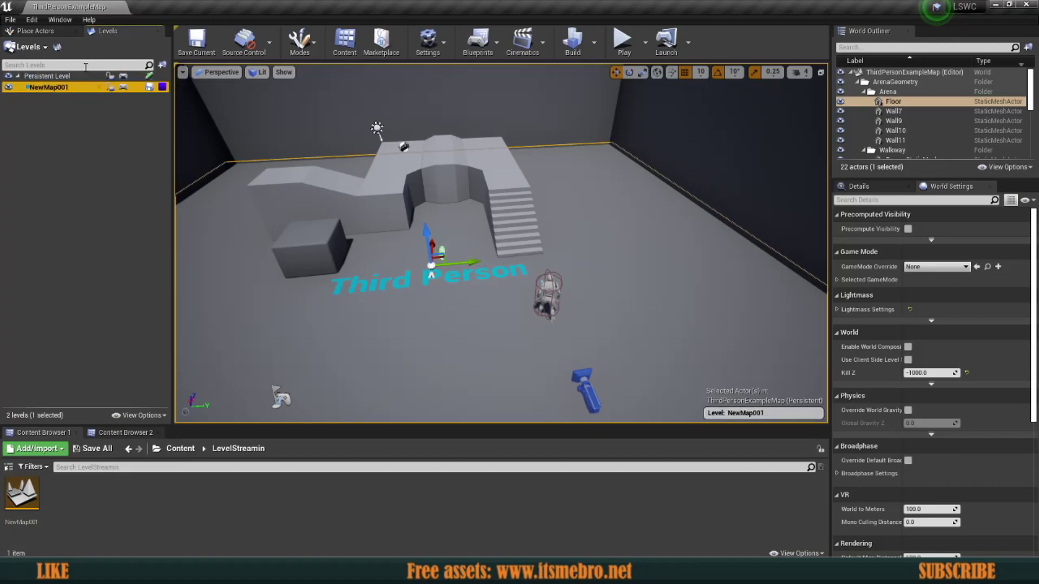
pyautogui.doubleClick(76, 80)
pyautogui.doubleClick(49, 87)
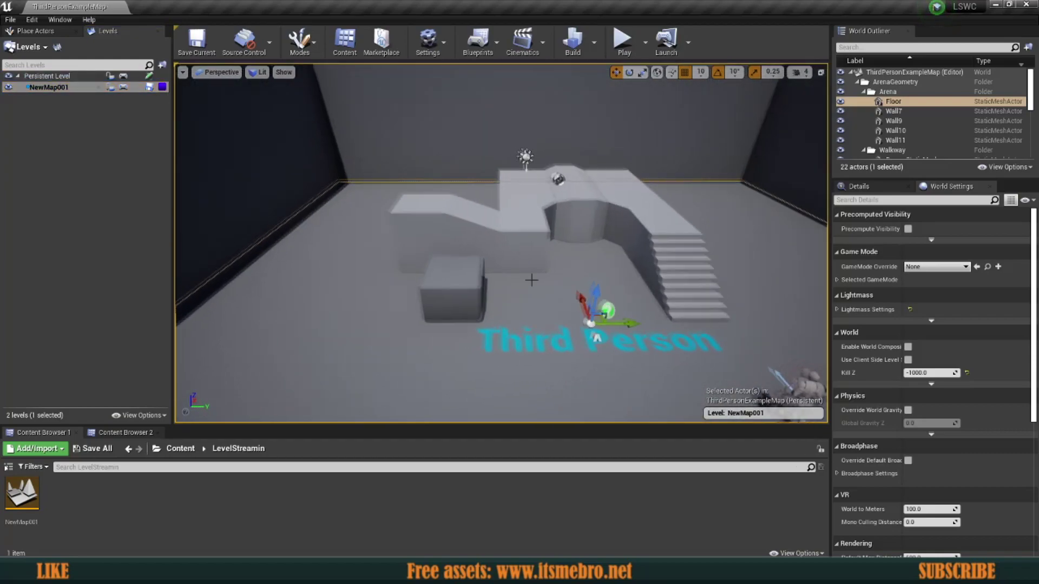
pyautogui.click(94, 167)
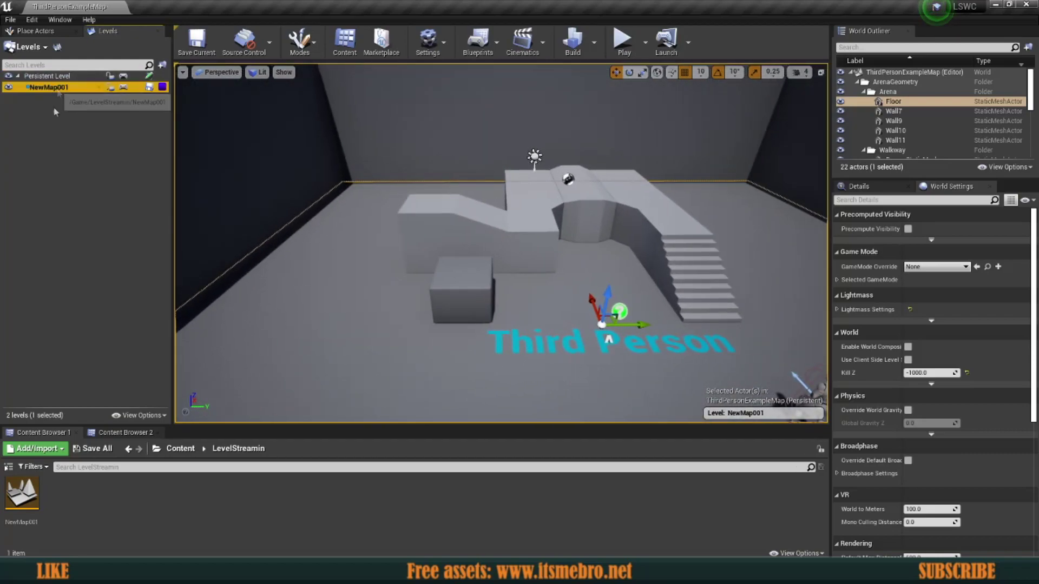
# - Open the Architecture folder of StarterContent in the project content
pyautogui.click(180, 448)
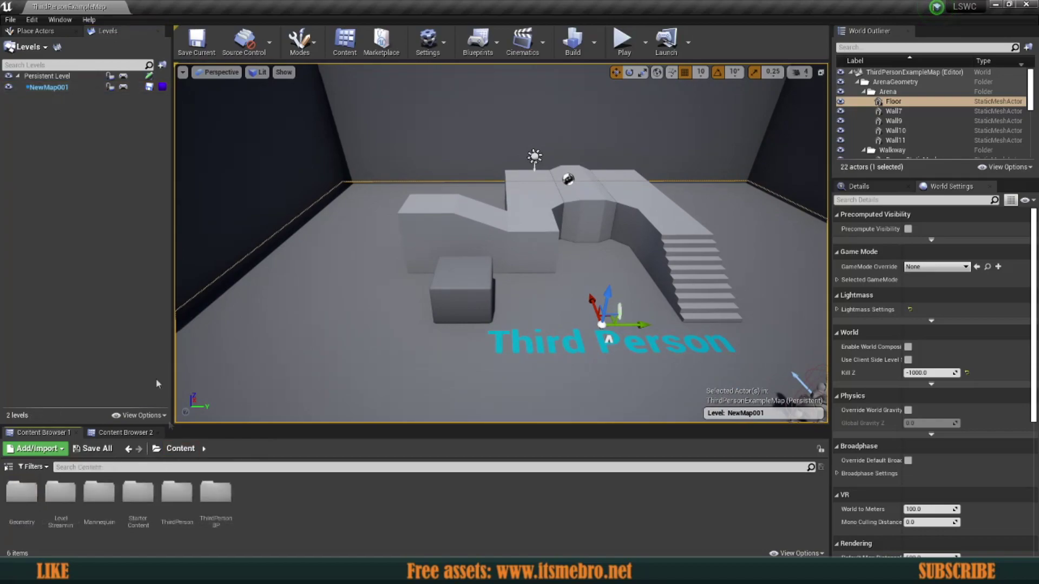
pyautogui.doubleClick(32, 502)
pyautogui.doubleClick(34, 504)
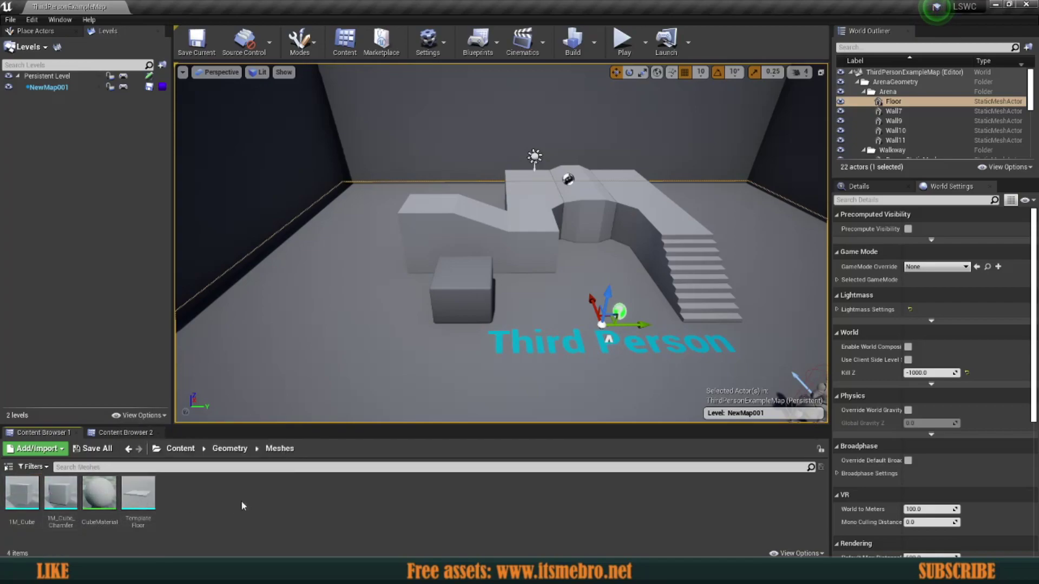
pyautogui.hotkey('alt', 'Left')
pyautogui.hotkey('alt', 'Left')
pyautogui.doubleClick(138, 495)
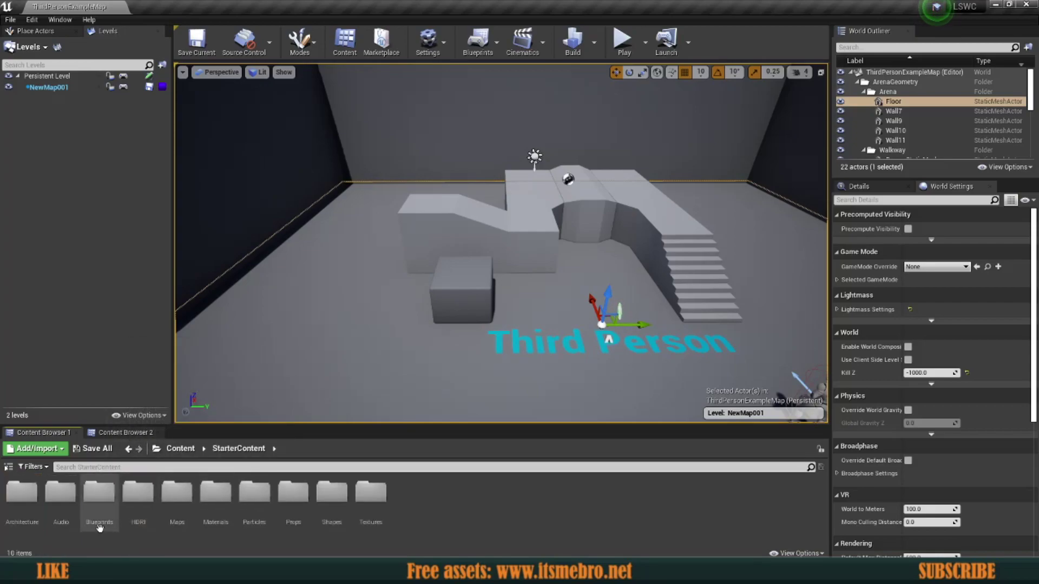
pyautogui.doubleClick(15, 489)
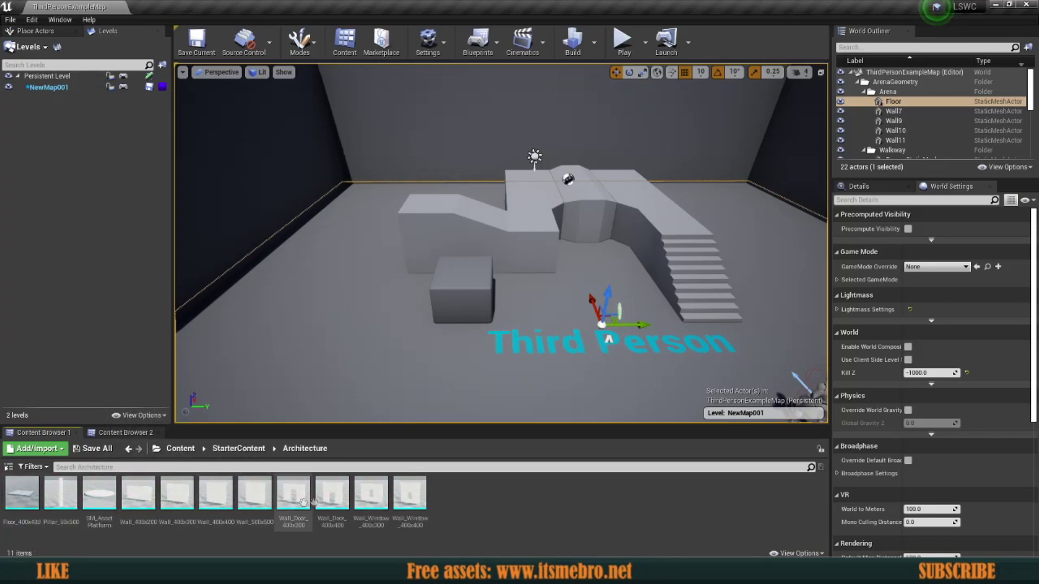
# - Place three Wall_Door_400x400 meshes in a parallel row near the arena's side wall, in NewMap001
pyautogui.moveTo(332, 493); pyautogui.dragTo(304, 281)
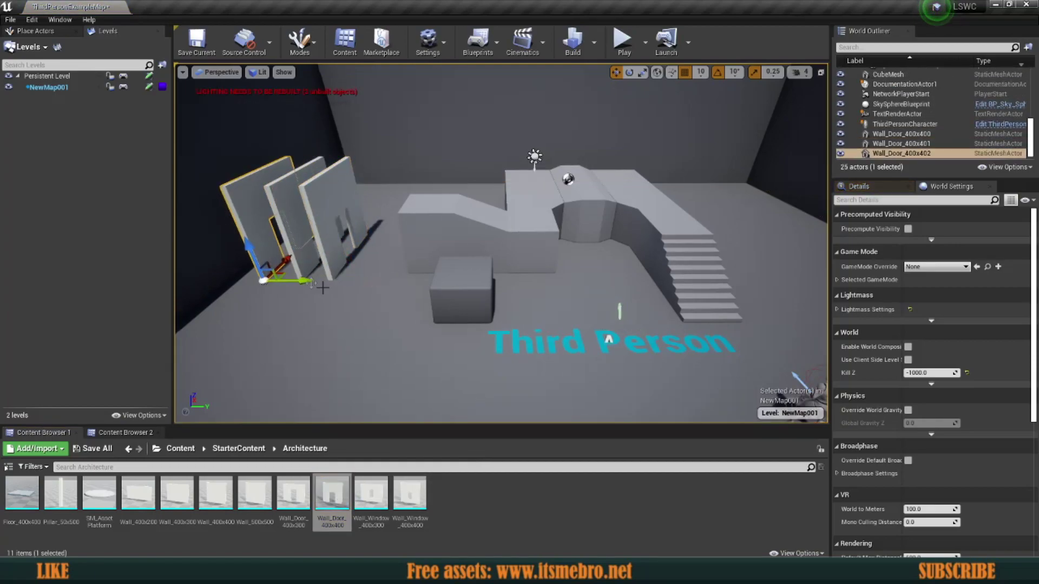
pyautogui.press('w')
pyautogui.moveTo(320, 286); pyautogui.dragTo(287, 292, button='right')
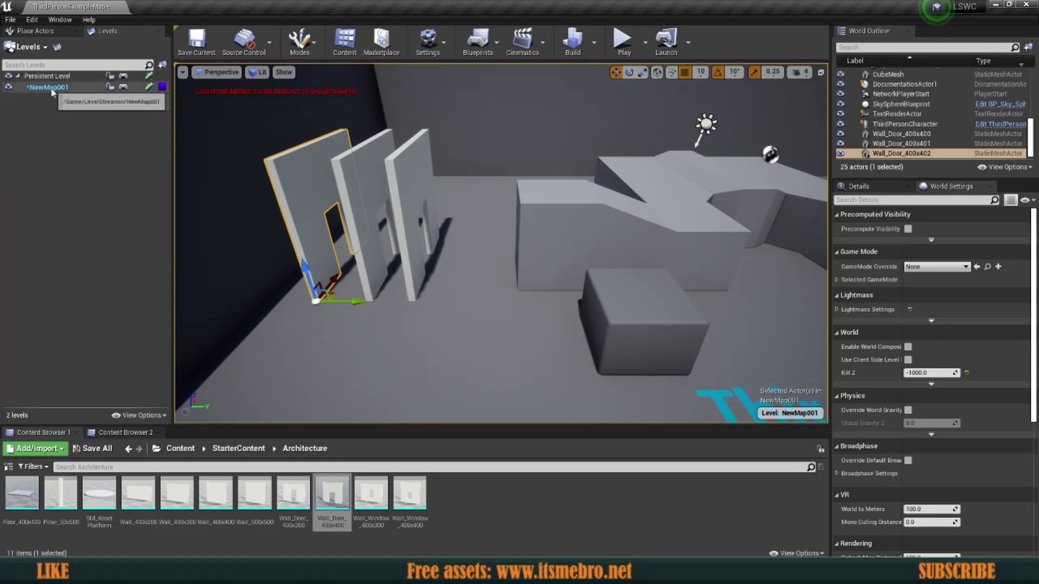
# - Hide NewMap001 and show it again to check that the door walls belong to it
pyautogui.click(8, 87)
pyautogui.press('s')
pyautogui.moveTo(346, 233); pyautogui.dragTo(413, 251, button='right')
pyautogui.click(8, 86)
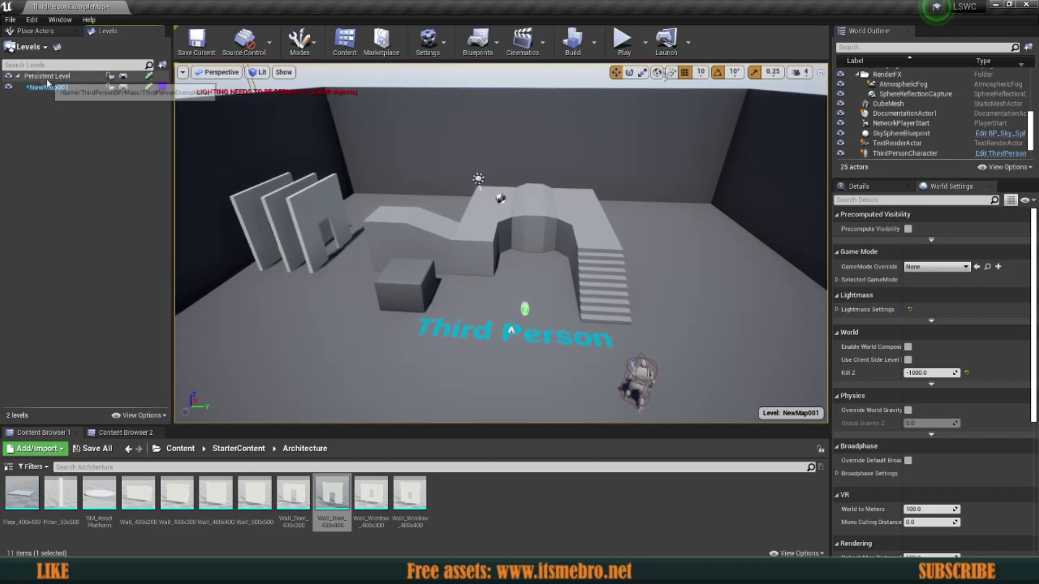
# - Create a new sublevel and save it in the LevelStreamin folder as NewMap002
pyautogui.click(30, 46)
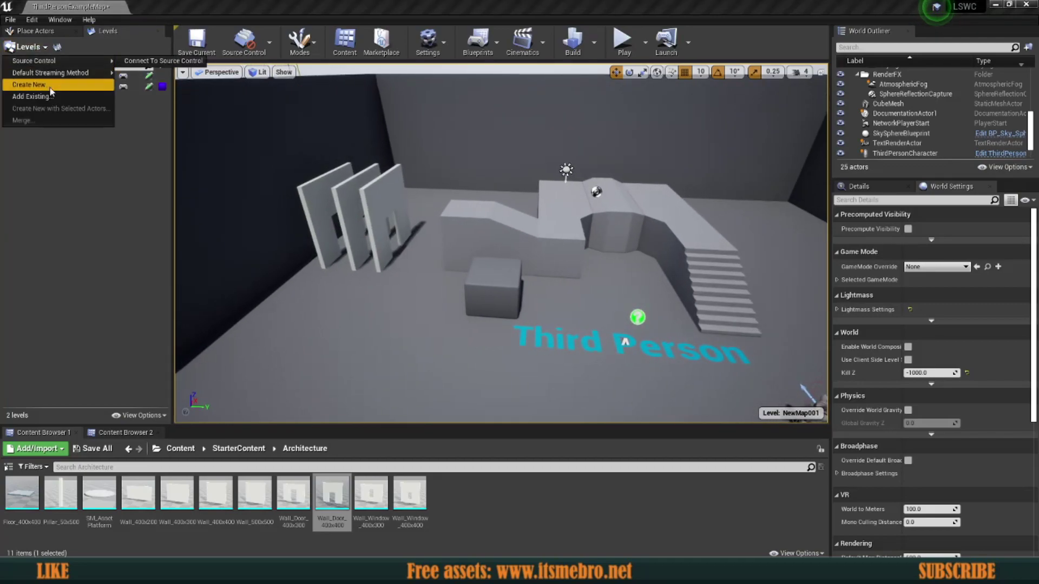
pyautogui.click(32, 84)
pyautogui.click(456, 331)
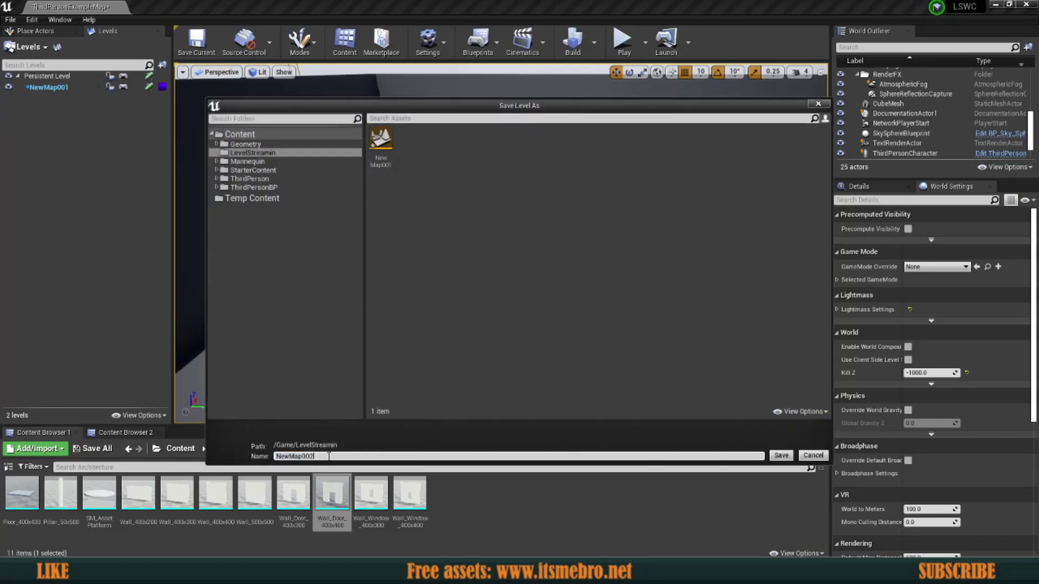
pyautogui.write('NewMap002')
pyautogui.click(779, 455)
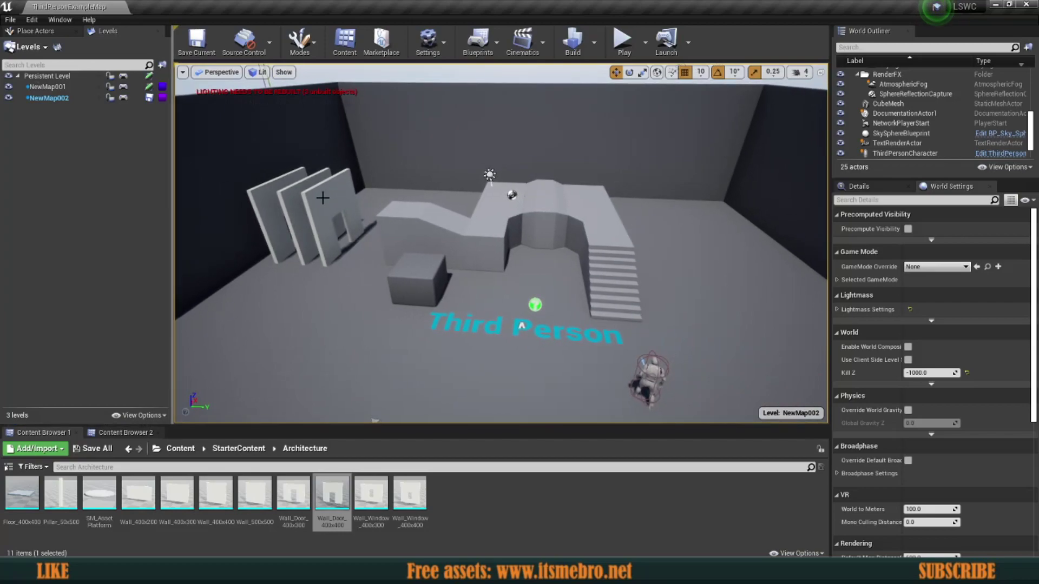
# - Check which level the front door wall belongs to, switching the current level to NewMap001 and back to NewMap002
pyautogui.click(322, 198)
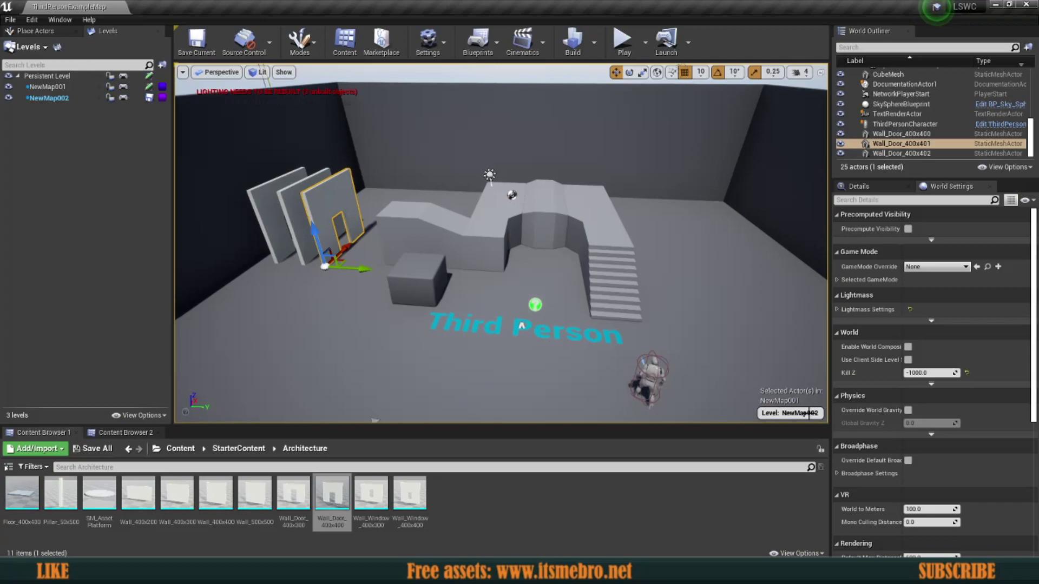
pyautogui.doubleClick(48, 87)
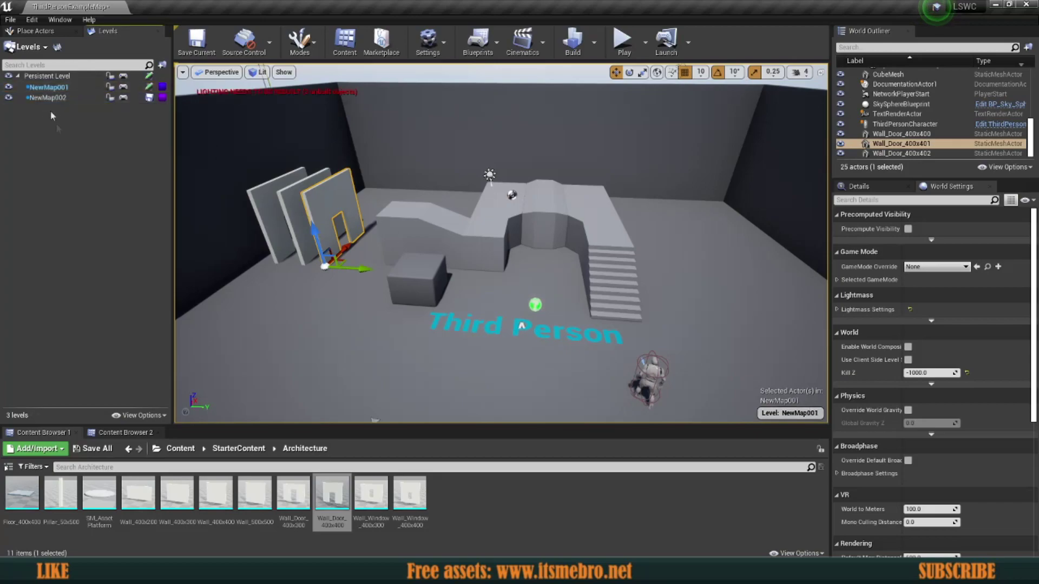
pyautogui.doubleClick(54, 99)
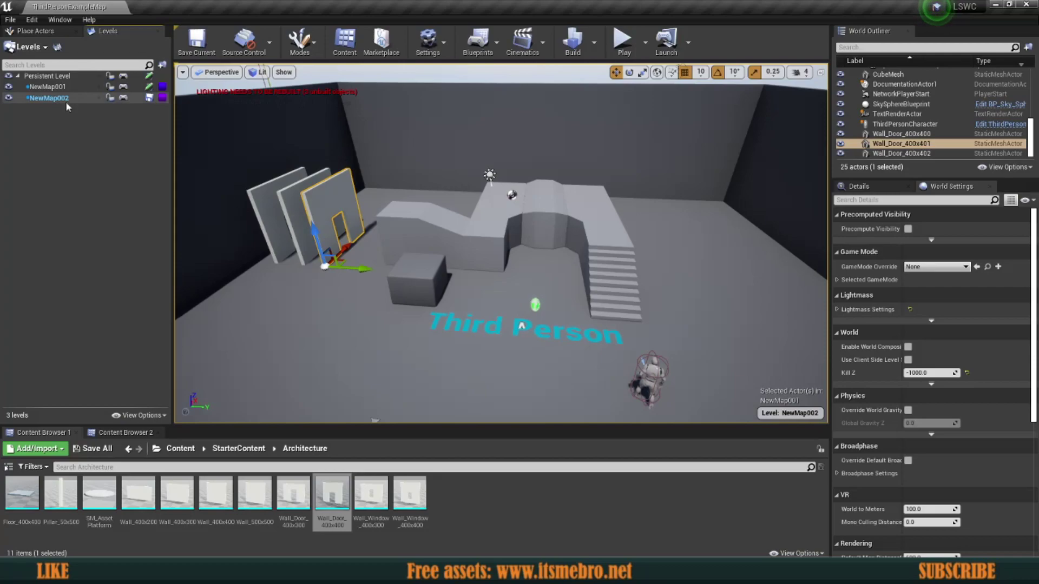
# - Select all three door walls, cut them from NewMap001 and paste them into NewMap002
pyautogui.press('w')
pyautogui.moveTo(467, 196); pyautogui.dragTo(430, 198, button='right')
pyautogui.keyDown('ctrl'); pyautogui.click(416, 228); pyautogui.keyUp('ctrl')
pyautogui.keyDown('ctrl'); pyautogui.click(382, 209); pyautogui.keyUp('ctrl')
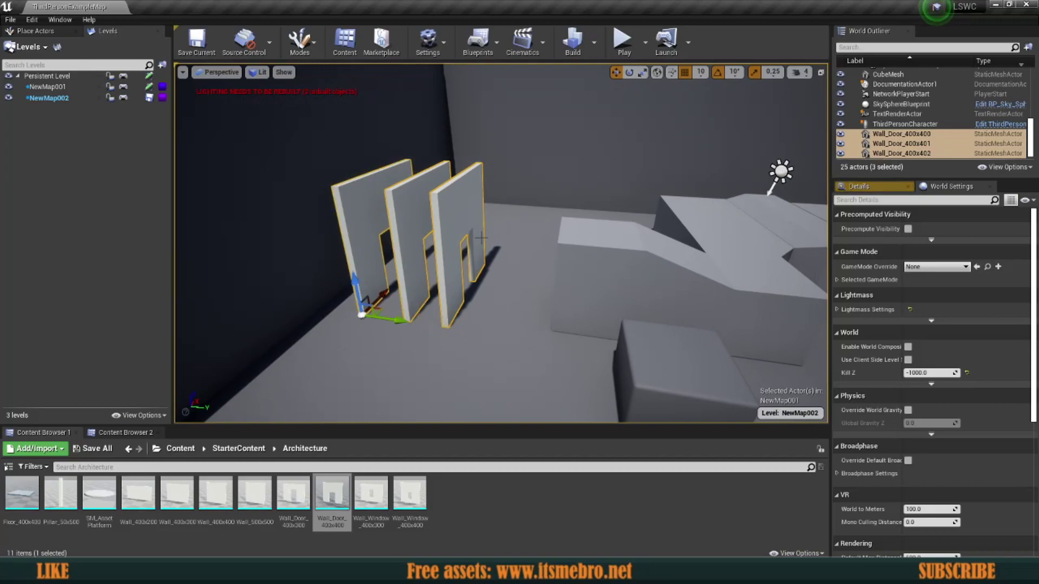
pyautogui.press('f')
pyautogui.press('Delete')
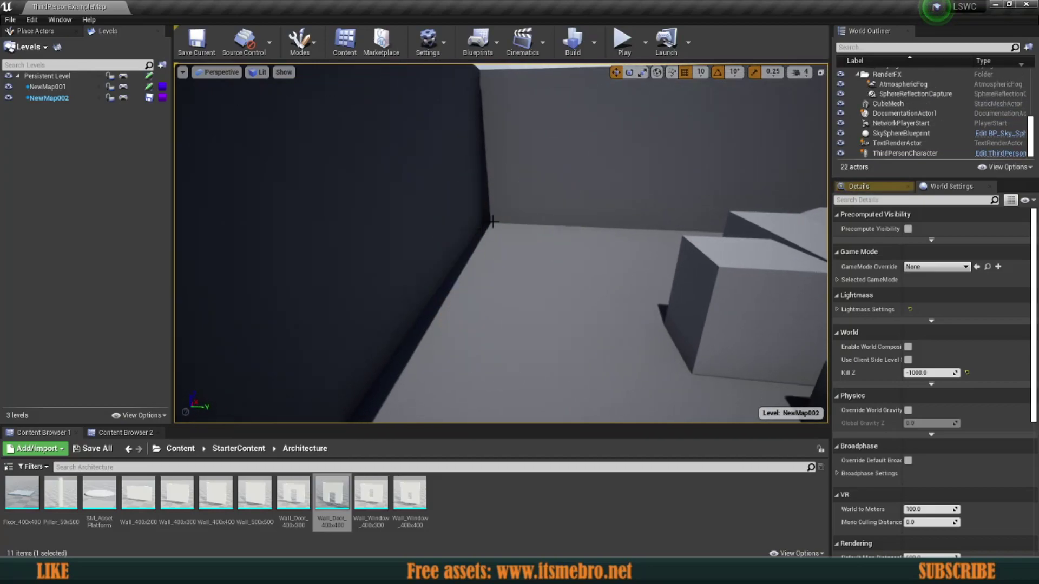
pyautogui.hotkey('ctrl', 'v')
pyautogui.press('s')
pyautogui.moveTo(588, 284); pyautogui.dragTo(547, 284, button='right')
pyautogui.press('s')
pyautogui.moveTo(683, 395); pyautogui.dragTo(547, 367)
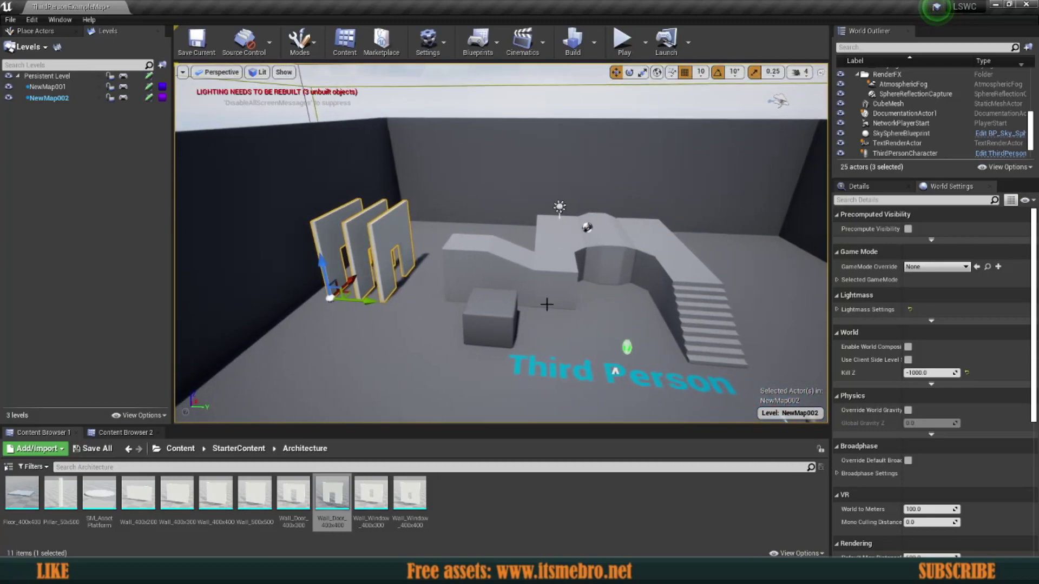
# - Toggle the visibility of NewMap002 and of NewMap001 to check which level holds the door walls
pyautogui.click(9, 99)
pyautogui.click(9, 98)
pyautogui.click(8, 99)
pyautogui.click(8, 98)
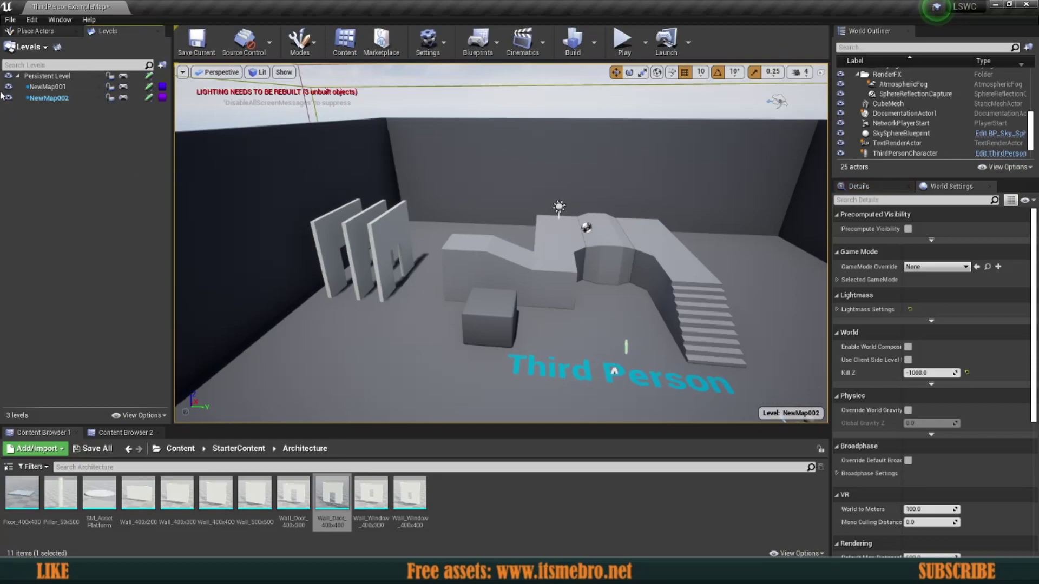
pyautogui.click(10, 89)
pyautogui.click(9, 89)
pyautogui.click(10, 90)
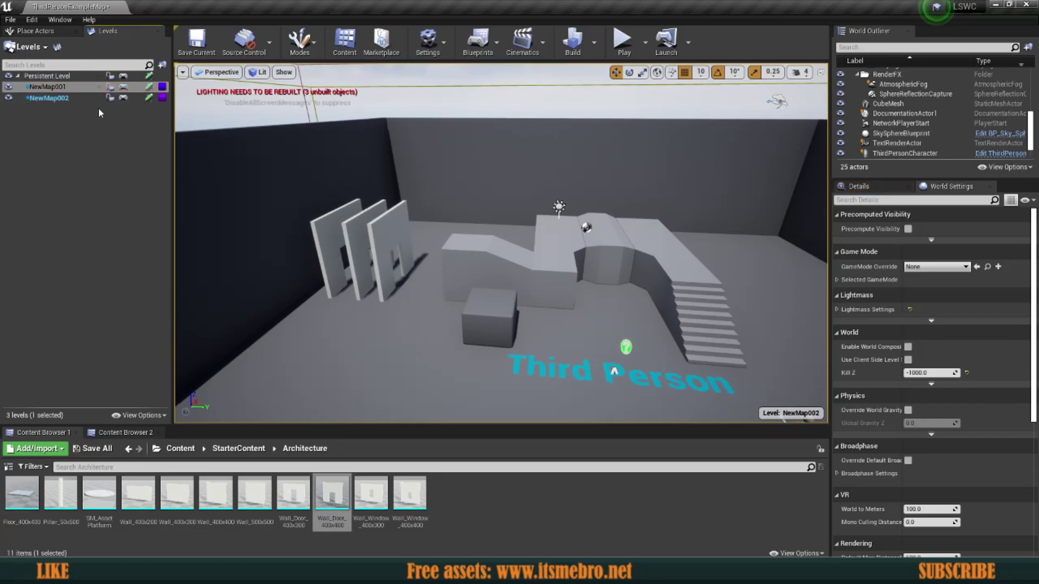
# - Make NewMap001 the current level and place a Pillar_50x500 in the empty arena corner, accepting placement outside the level bounds
pyautogui.moveTo(378, 244); pyautogui.dragTo(427, 284, button='right')
pyautogui.moveTo(416, 346); pyautogui.dragTo(460, 354, button='right')
pyautogui.doubleClick(50, 88)
pyautogui.moveTo(491, 266); pyautogui.dragTo(324, 275, button='right')
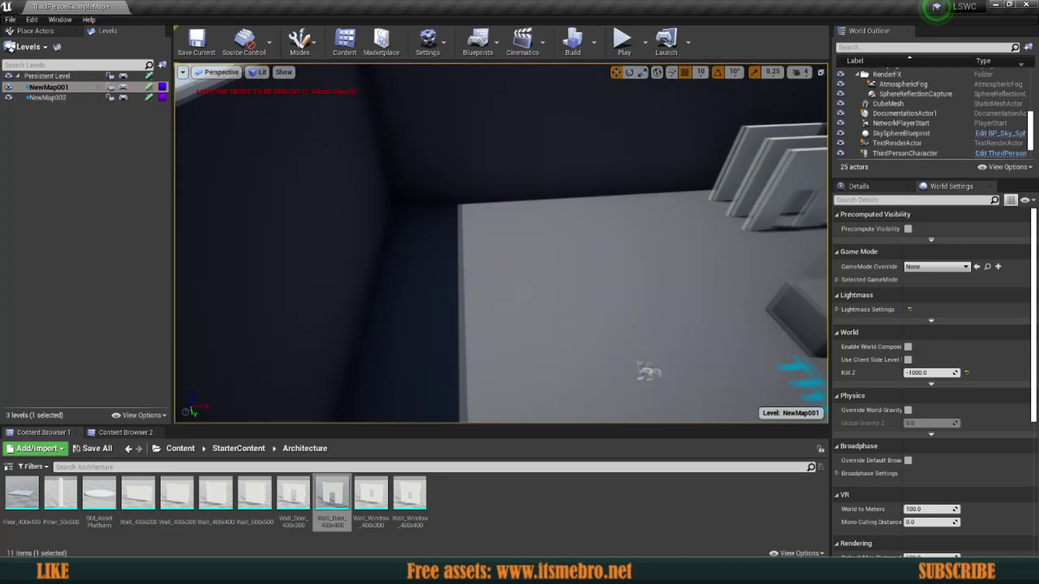
pyautogui.moveTo(501, 244); pyautogui.dragTo(501, 243, button='right')
pyautogui.click(61, 493)
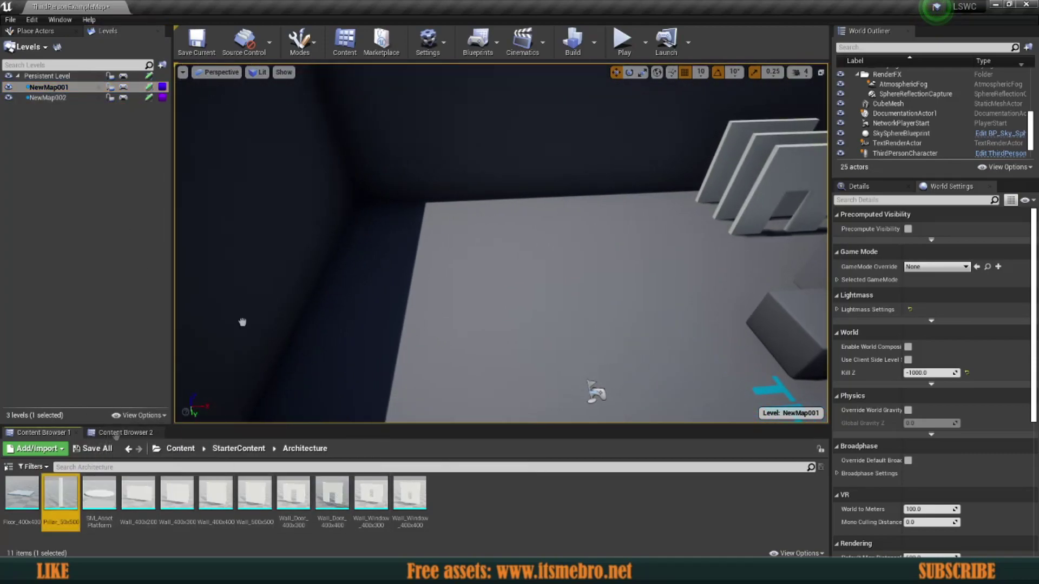
pyautogui.moveTo(242, 322); pyautogui.dragTo(371, 219)
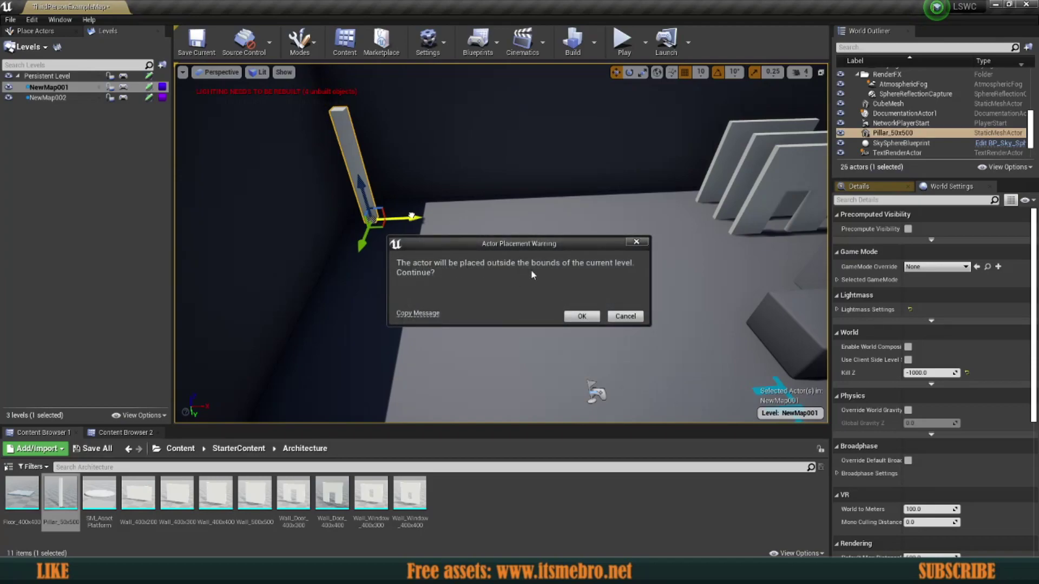
pyautogui.click(581, 317)
# - Duplicate the pillar twice along the red axis to form a row of three spaced pillars
pyautogui.moveTo(411, 217)
pyautogui.mouseDown(button='right')
pyautogui.moveTo(427, 252)
pyautogui.moveTo(401, 222)
pyautogui.mouseUp(button='right')
pyautogui.moveTo(428, 203); pyautogui.dragTo(474, 205)
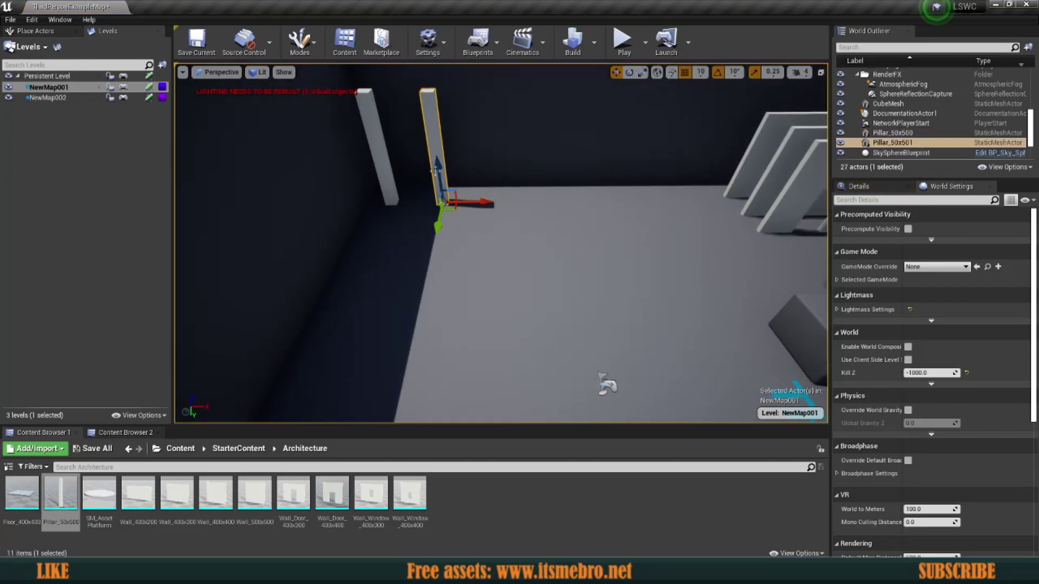
pyautogui.scroll(-3, 482, 234)
pyautogui.keyDown('alt'); pyautogui.moveTo(516, 269); pyautogui.dragTo(569, 272); pyautogui.keyUp('alt')
pyautogui.click(582, 316)
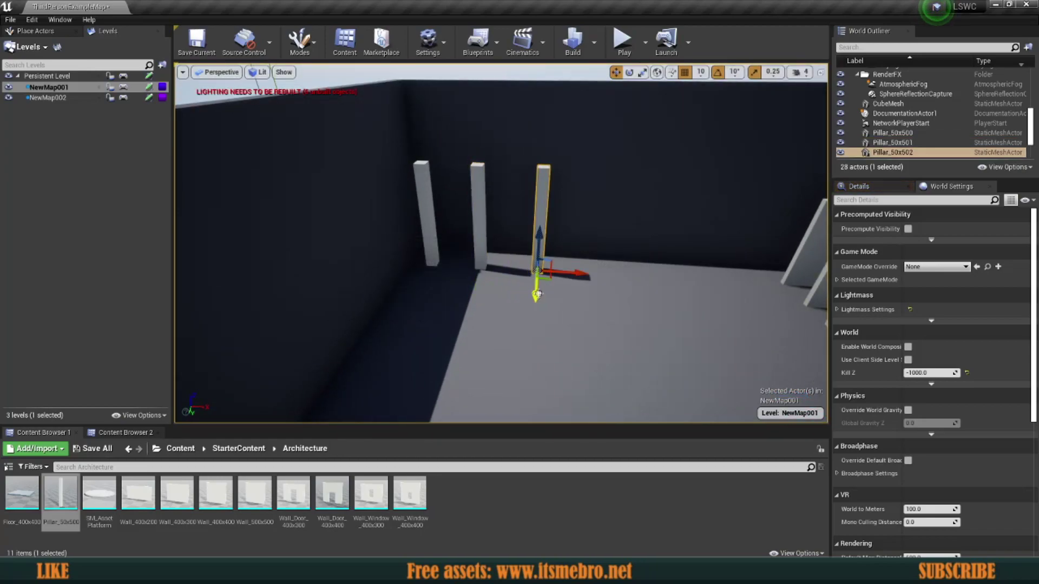
# - Duplicate the pillars into a second row of three in front of the first, accepting placement outside the level bounds
pyautogui.hotkey('ctrl', 'w')
pyautogui.click(581, 315)
pyautogui.moveTo(531, 300); pyautogui.dragTo(525, 354)
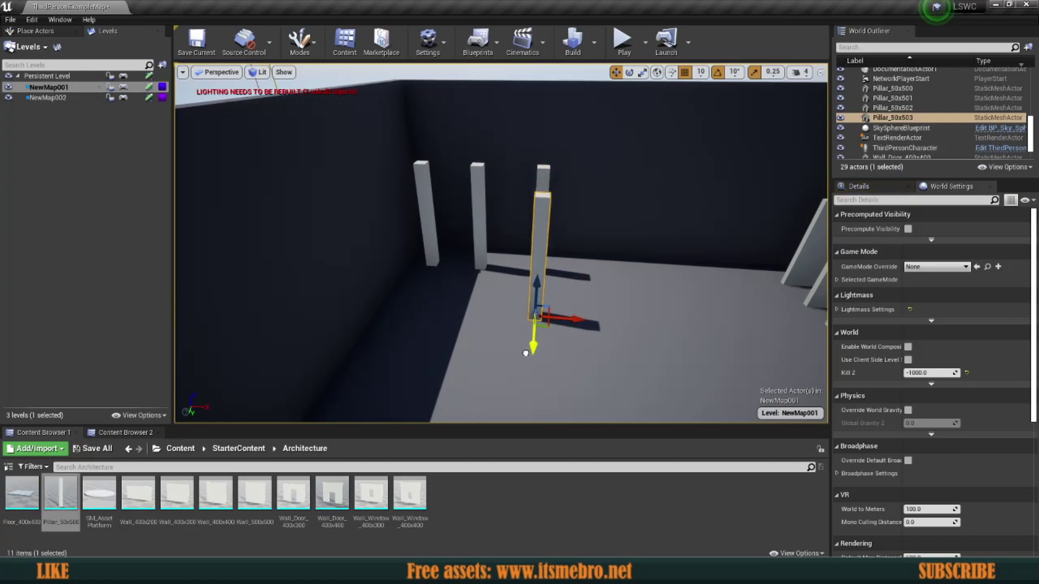
pyautogui.hotkey('ctrl', 'w')
pyautogui.click(580, 314)
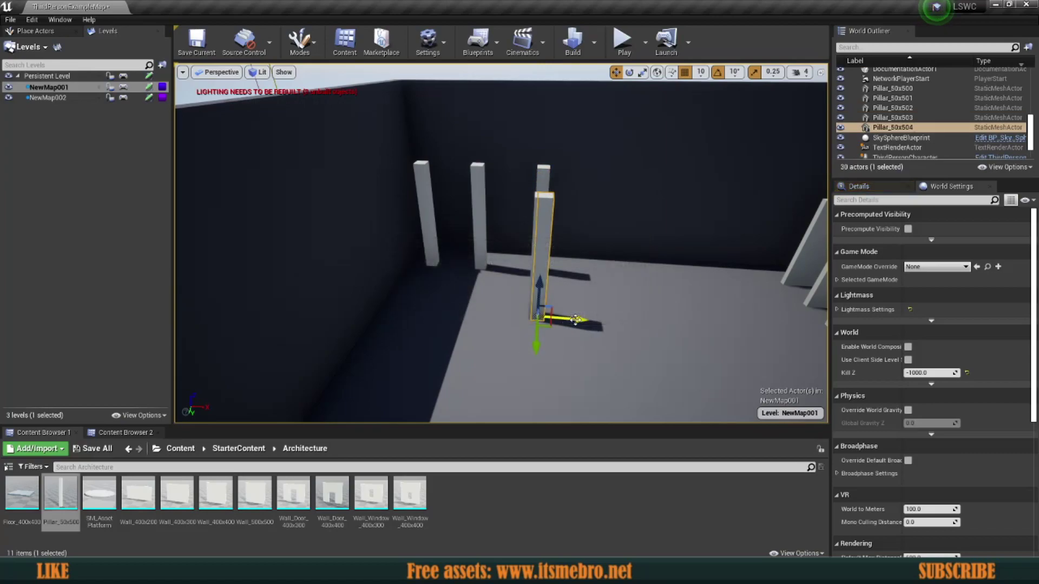
pyautogui.moveTo(575, 316); pyautogui.dragTo(517, 315)
pyautogui.hotkey('ctrl', 'w')
pyautogui.click(580, 315)
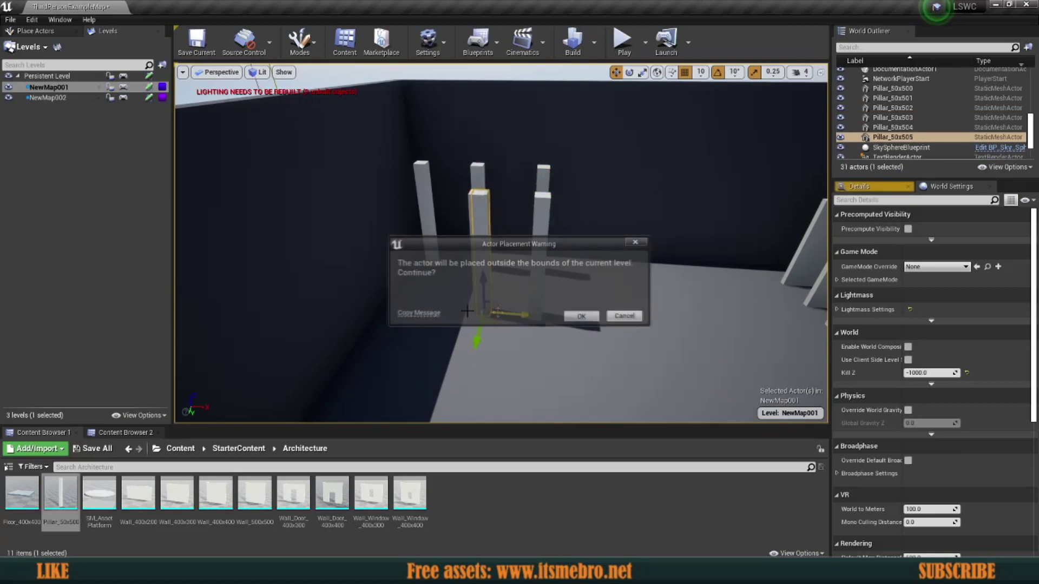
pyautogui.moveTo(520, 314); pyautogui.dragTo(449, 311)
pyautogui.moveTo(443, 242); pyautogui.dragTo(541, 265, button='right')
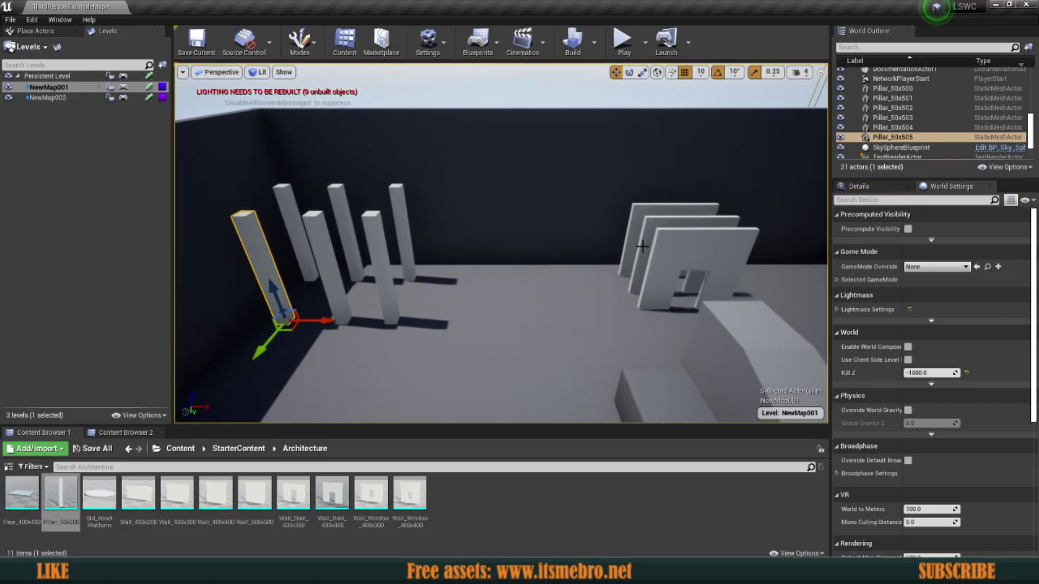
# - Select a door wall, then play the level and run around the arena to check whether the sublevel meshes load
pyautogui.click(684, 246)
pyautogui.moveTo(684, 246); pyautogui.dragTo(590, 231, button='right')
pyautogui.click(622, 42)
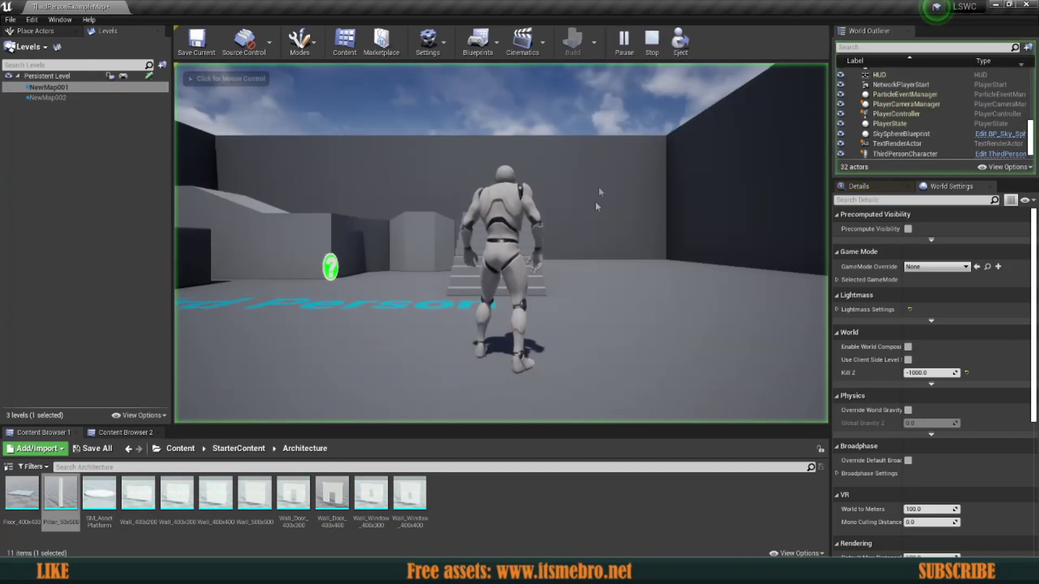
pyautogui.press('w')
pyautogui.press('w')
pyautogui.press('space')
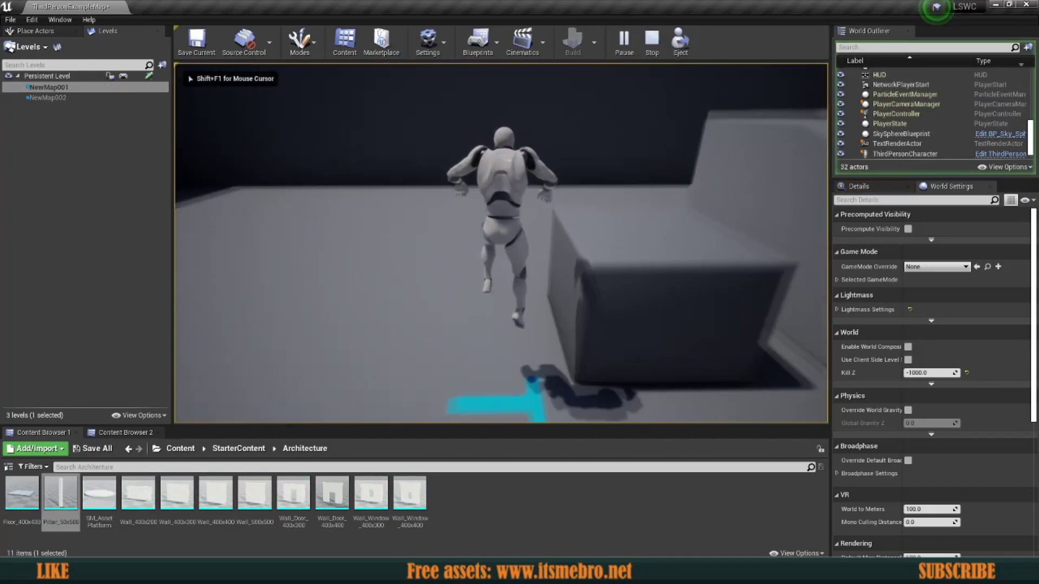
pyautogui.press('space')
pyautogui.press('w')
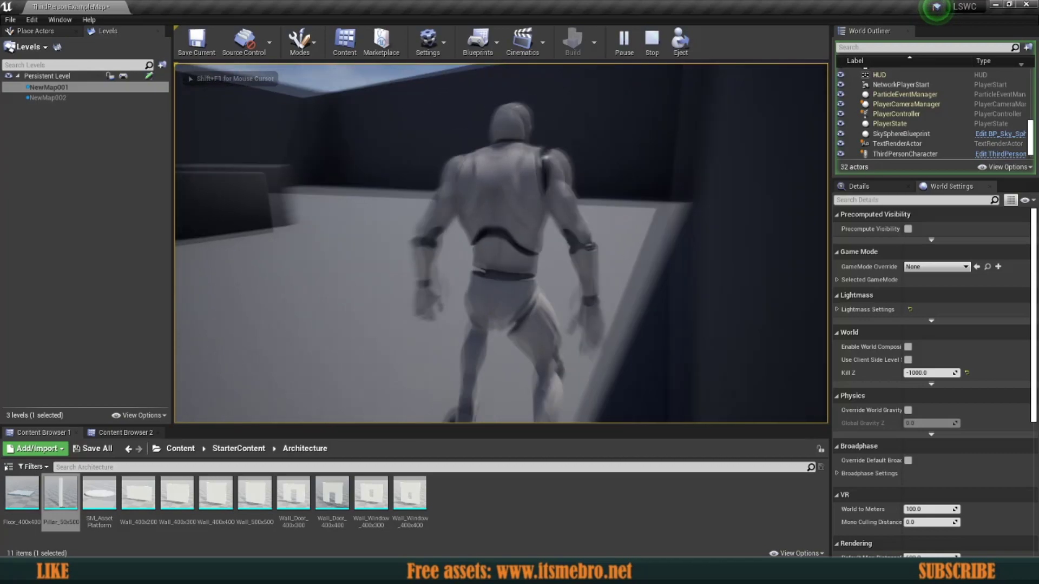
pyautogui.press('space')
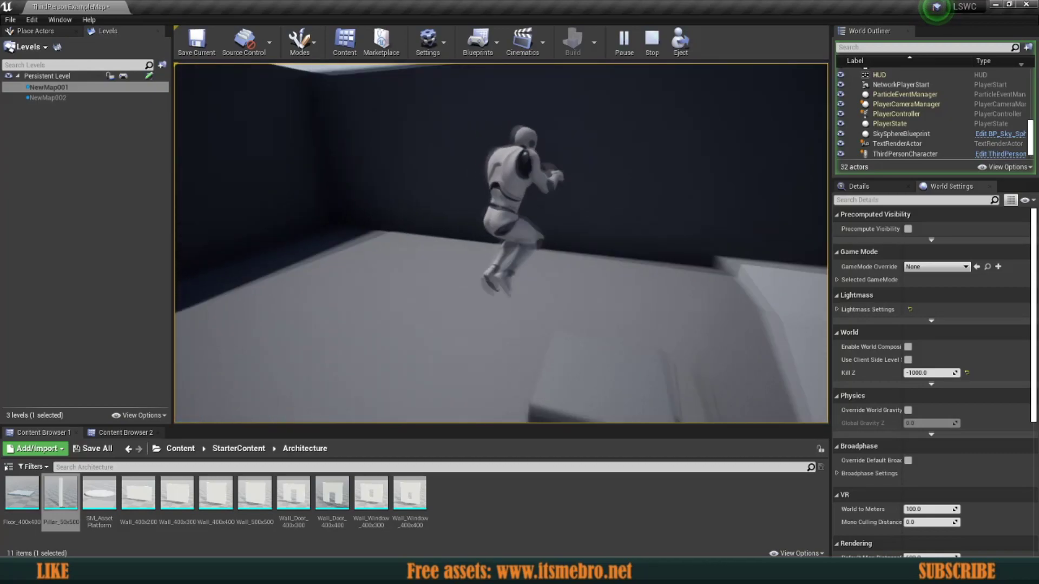
pyautogui.press('Escape')
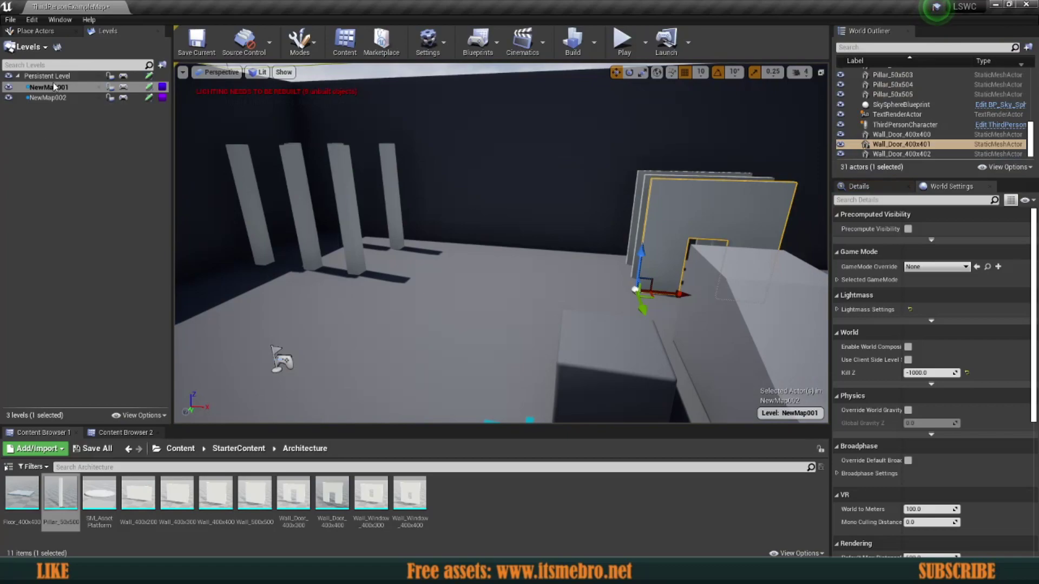
pyautogui.rightClick(54, 86)
pyautogui.click(69, 93)
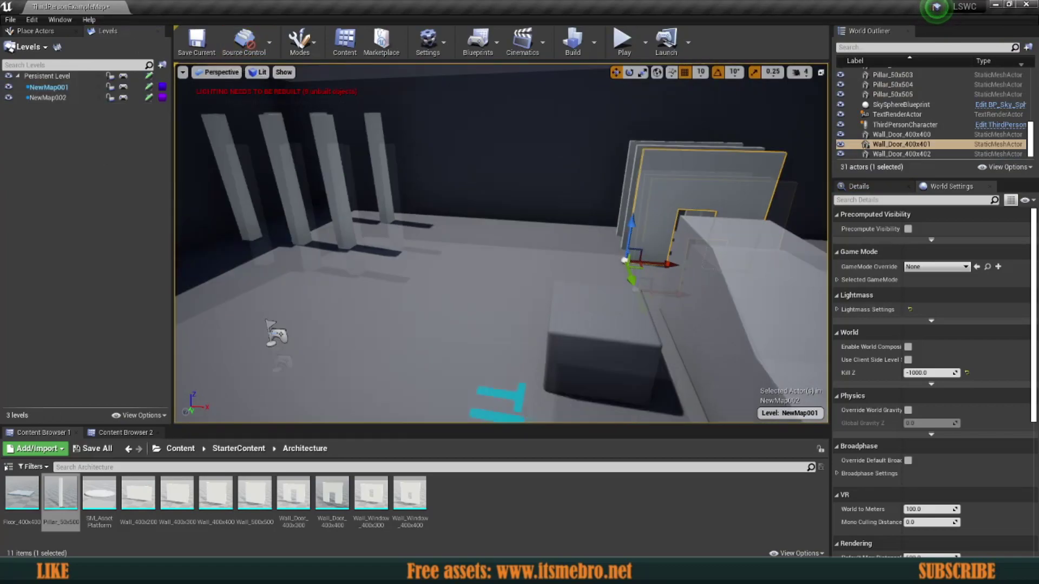
# - Find the Level Streaming Volume actor and place one on the arena floor, accepting placement outside the level bounds
pyautogui.press('s')
pyautogui.moveTo(486, 260); pyautogui.dragTo(538, 214, button='right')
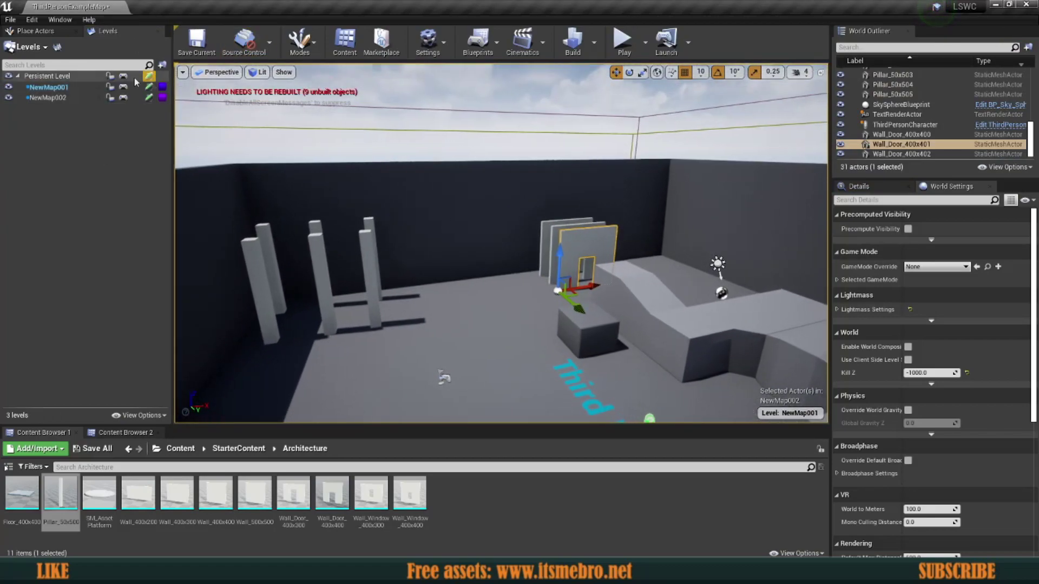
pyautogui.click(36, 32)
pyautogui.click(70, 45)
pyautogui.write('stre')
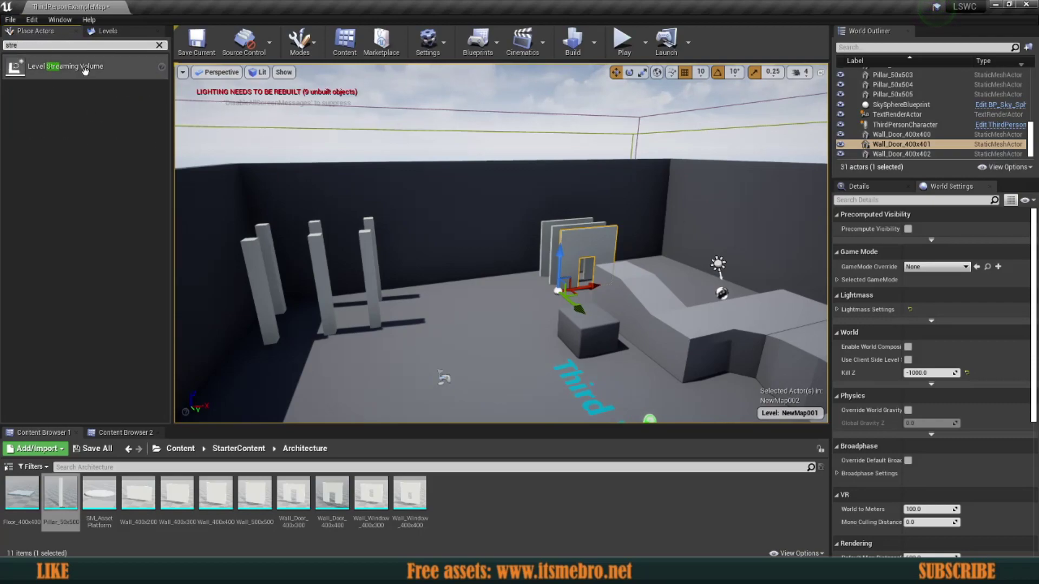
pyautogui.moveTo(65, 65); pyautogui.dragTo(527, 351)
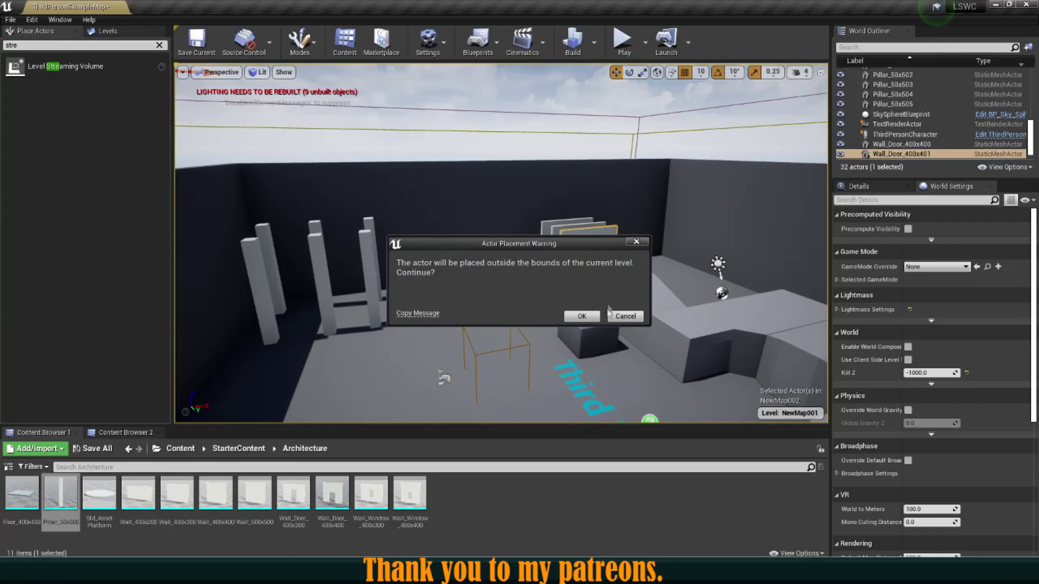
pyautogui.click(583, 318)
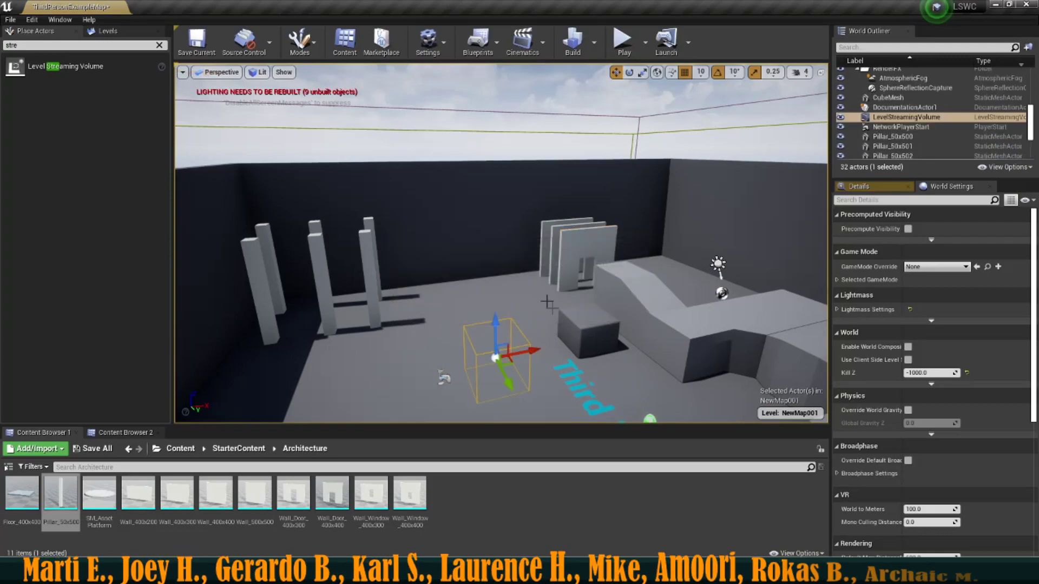
pyautogui.moveTo(549, 303); pyautogui.dragTo(565, 352, button='right')
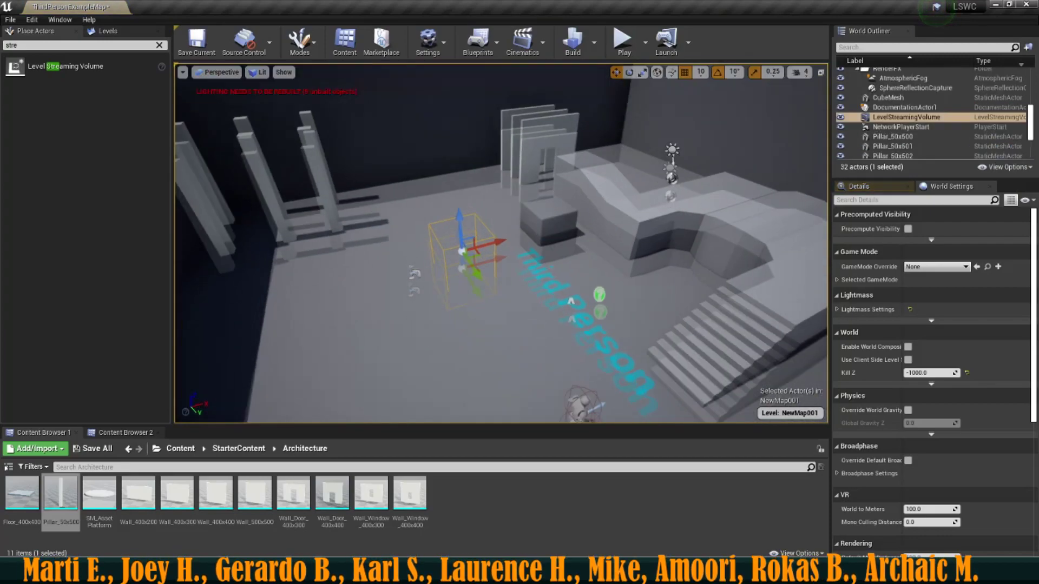
# - Clear the actor search and make the Persistent Level the current level
pyautogui.click(159, 45)
pyautogui.click(106, 31)
pyautogui.click(69, 88)
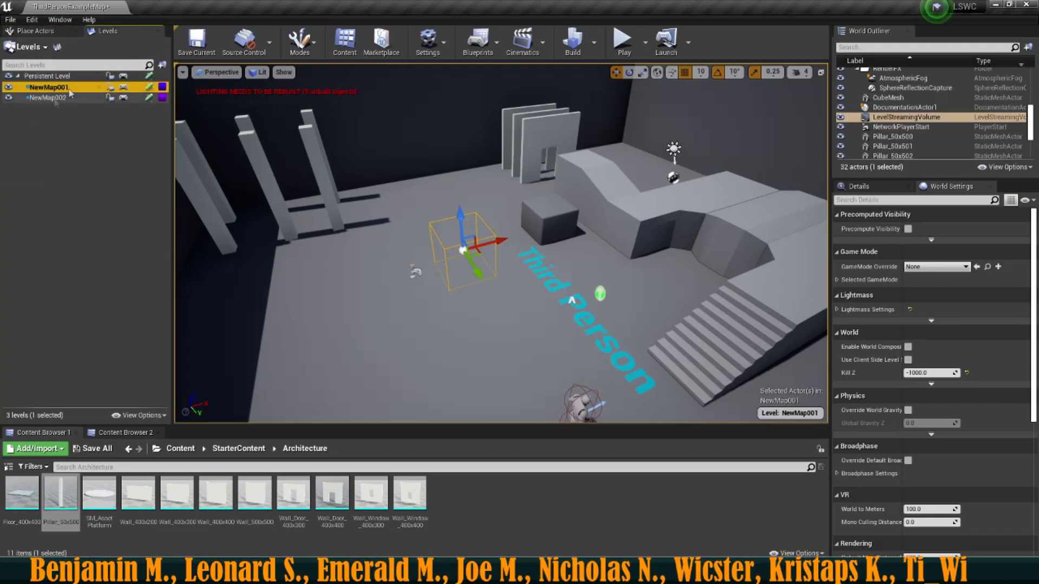
pyautogui.click(57, 77)
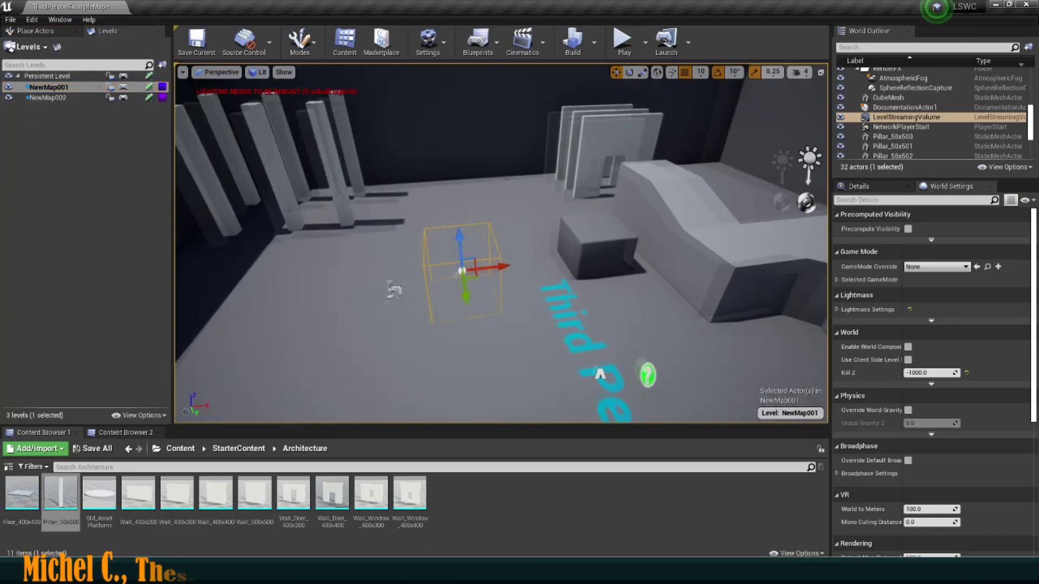
pyautogui.doubleClick(57, 78)
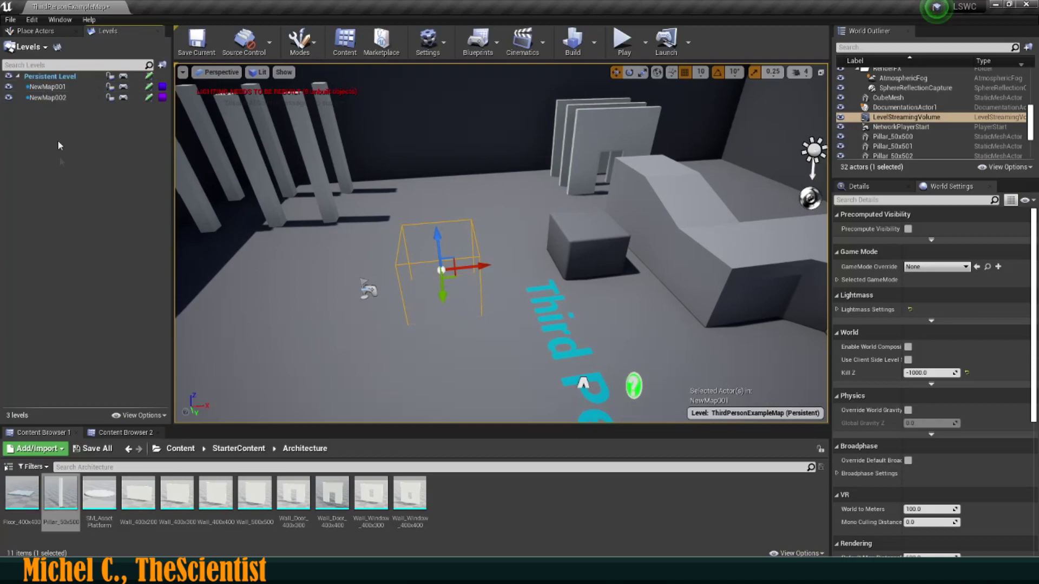
# - Move the streaming volume along the red axis toward the pillars and scale it up into a large box
pyautogui.moveTo(422, 276); pyautogui.dragTo(379, 271, button='right')
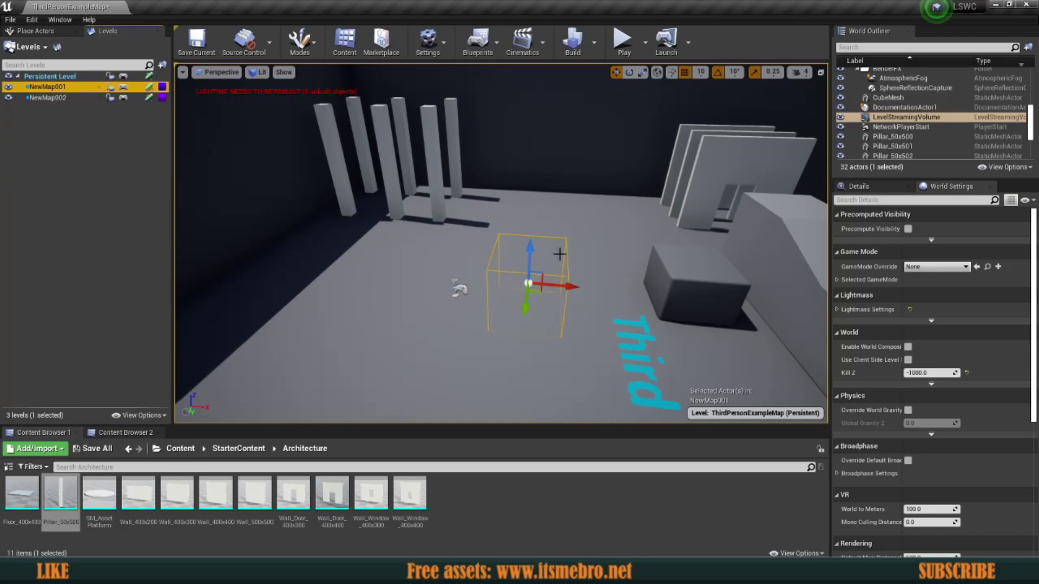
pyautogui.moveTo(560, 253); pyautogui.dragTo(574, 246, button='right')
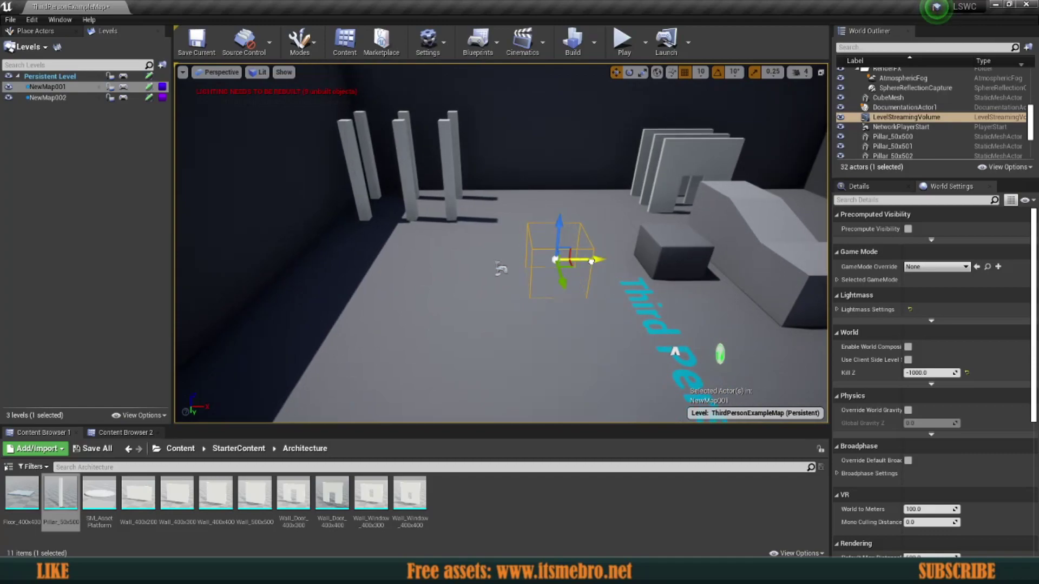
pyautogui.moveTo(592, 261); pyautogui.dragTo(415, 265)
pyautogui.moveTo(494, 249); pyautogui.dragTo(335, 250, button='right')
pyautogui.moveTo(547, 243); pyautogui.dragTo(490, 226, button='right')
pyautogui.press('r')
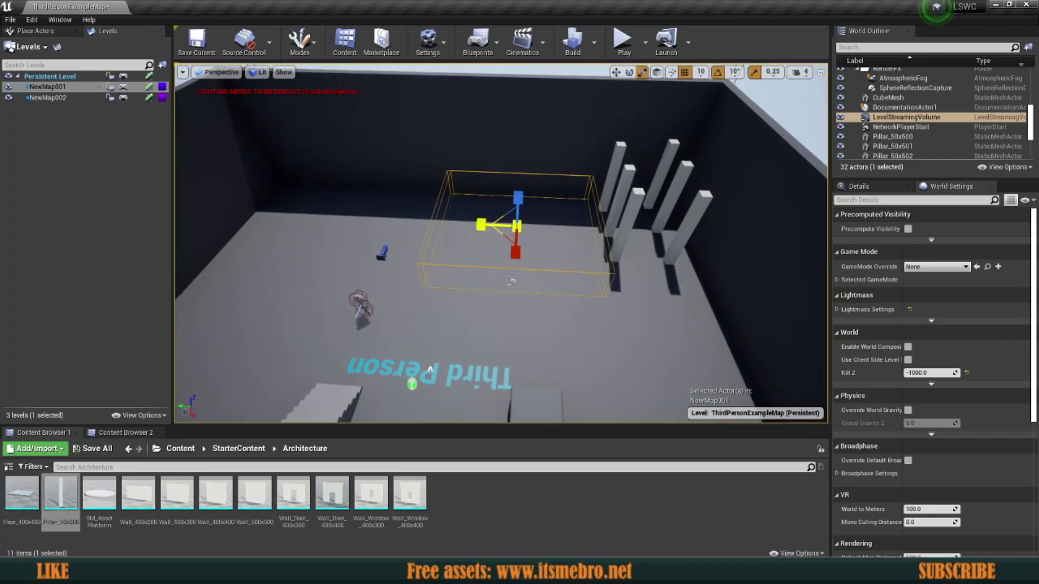
pyautogui.press('r')
pyautogui.moveTo(490, 224); pyautogui.dragTo(566, 176)
# - Reposition the enlarged streaming volume so that it encloses all six pillars
pyautogui.press('w')
pyautogui.moveTo(477, 199); pyautogui.dragTo(503, 196, button='right')
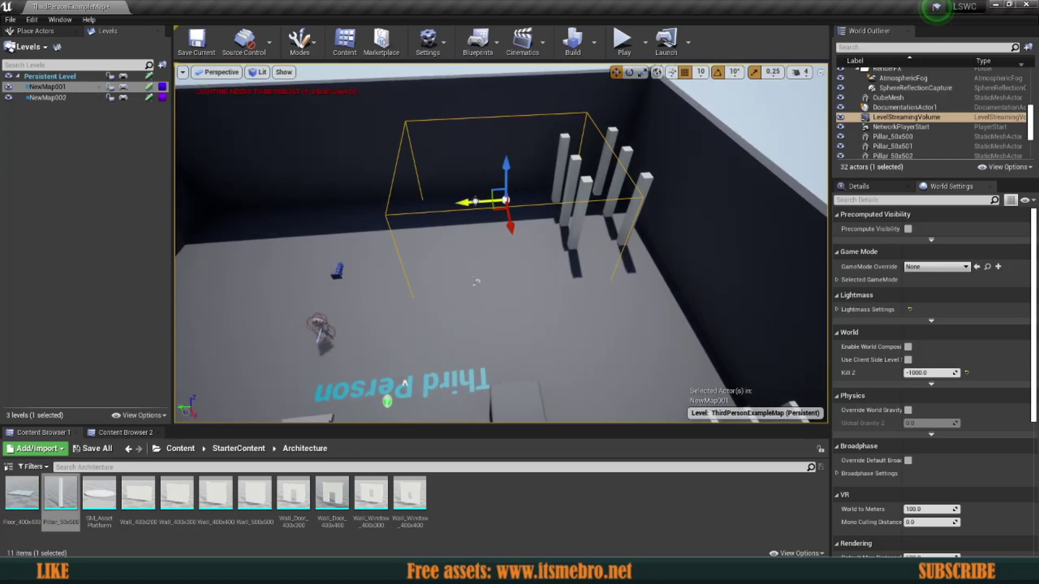
pyautogui.moveTo(476, 202); pyautogui.dragTo(509, 200)
pyautogui.moveTo(509, 200); pyautogui.dragTo(561, 218, button='right')
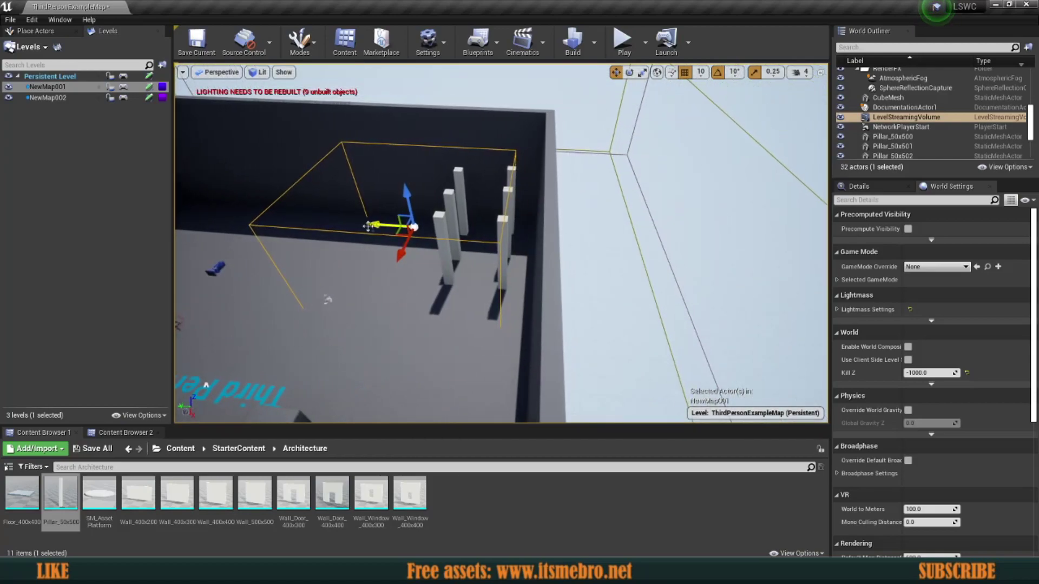
pyautogui.moveTo(368, 224); pyautogui.dragTo(377, 225)
pyautogui.moveTo(377, 225); pyautogui.dragTo(482, 212, button='right')
# - Rename the Level Streaming Volume around the pillars as SVMap1
pyautogui.click(883, 120)
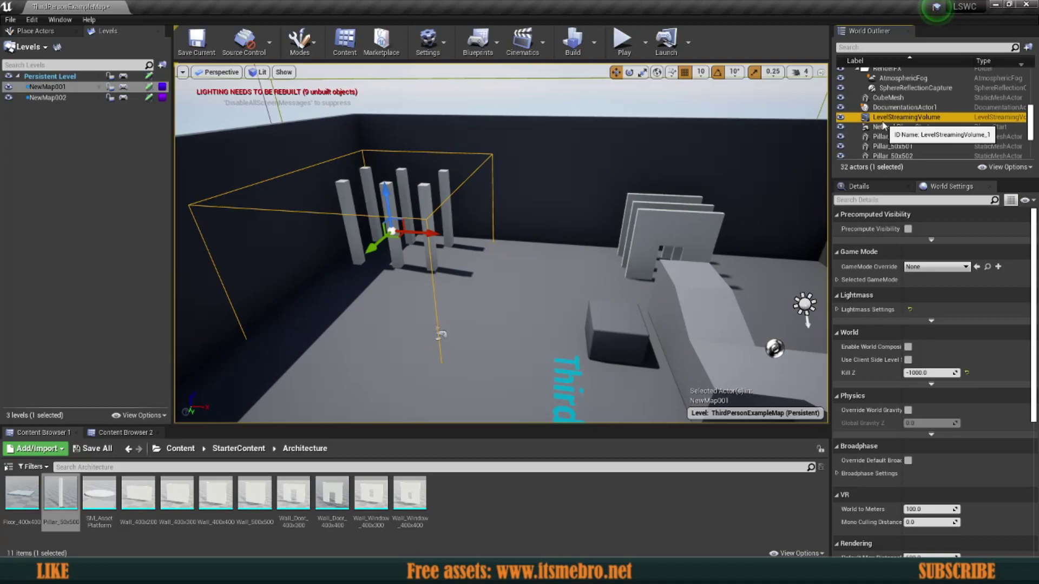
pyautogui.click(883, 119)
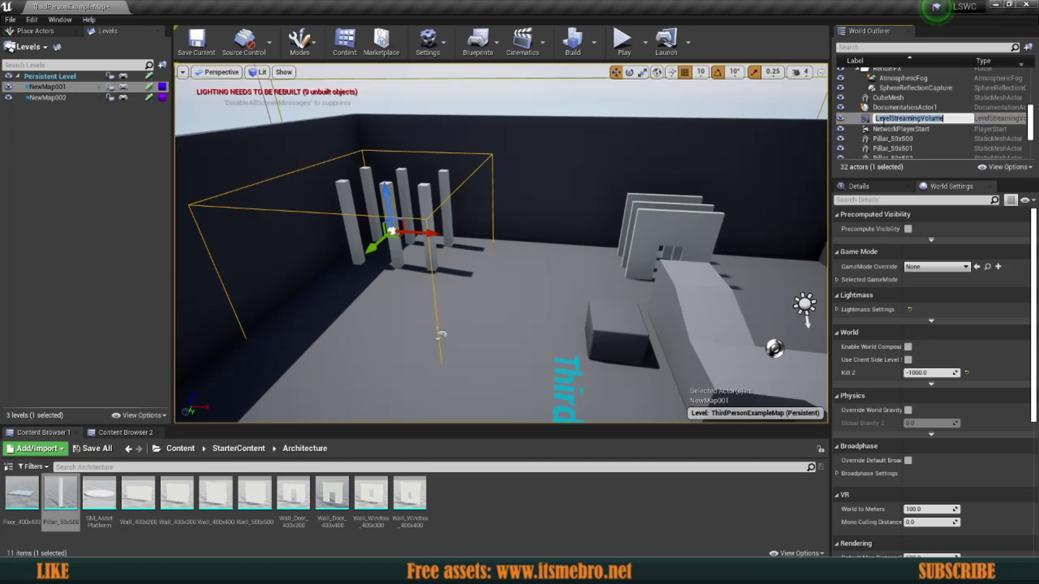
pyautogui.write('SVMa')
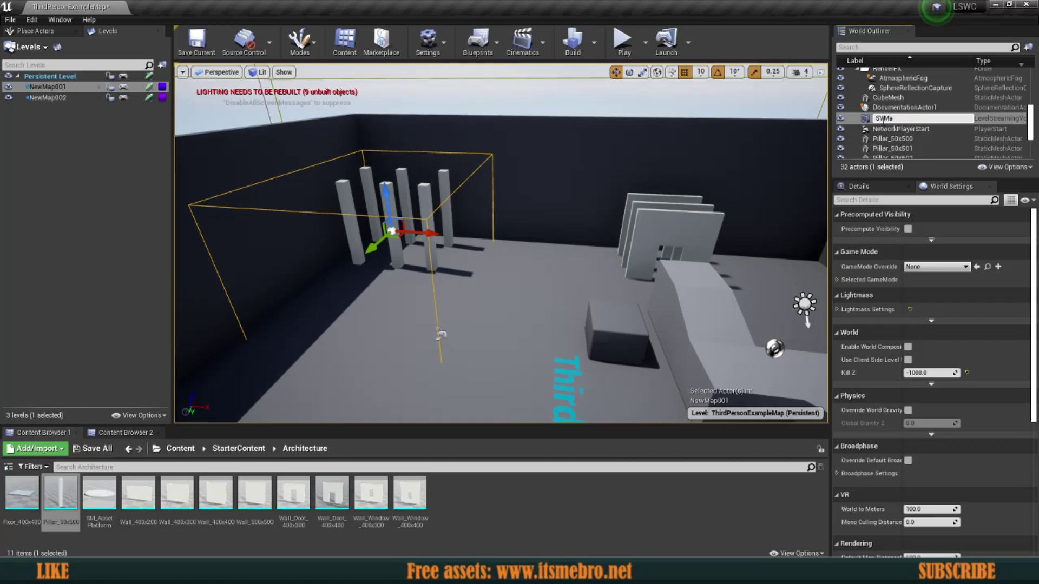
pyautogui.write('p1')
pyautogui.press('Return')
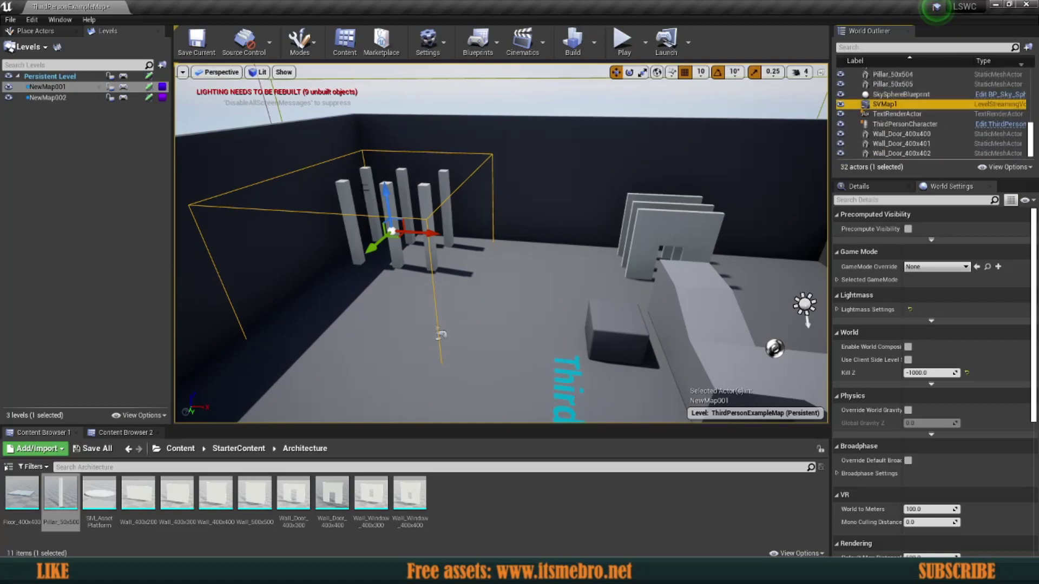
# - Duplicate the SVMap1 volume along the red axis so the copy surrounds the door walls
pyautogui.keyDown('alt'); pyautogui.moveTo(424, 231); pyautogui.dragTo(728, 252); pyautogui.keyUp('alt')
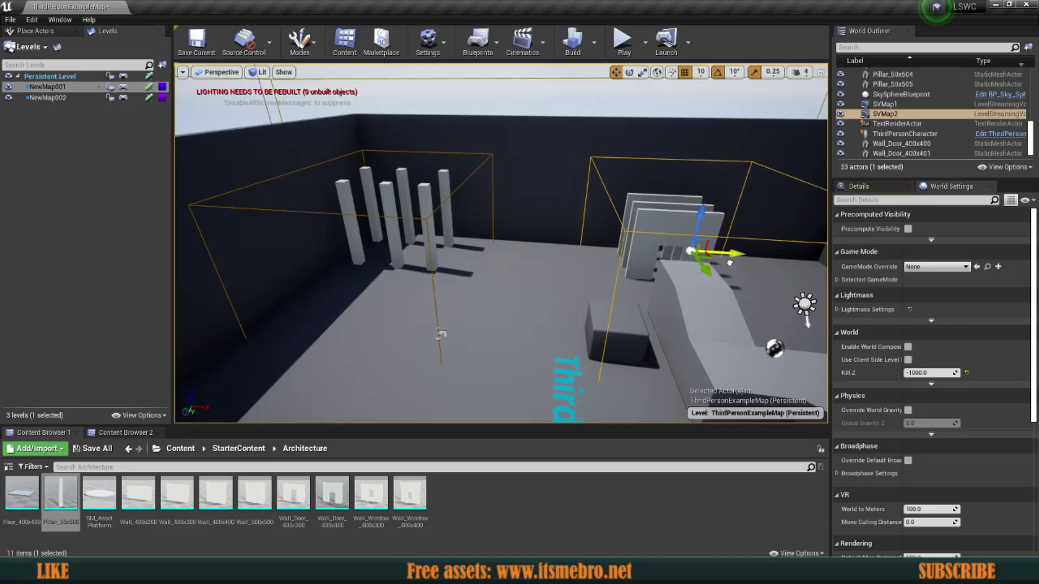
pyautogui.moveTo(728, 253); pyautogui.dragTo(755, 252, button='right')
pyautogui.moveTo(676, 254); pyautogui.dragTo(649, 257, button='right')
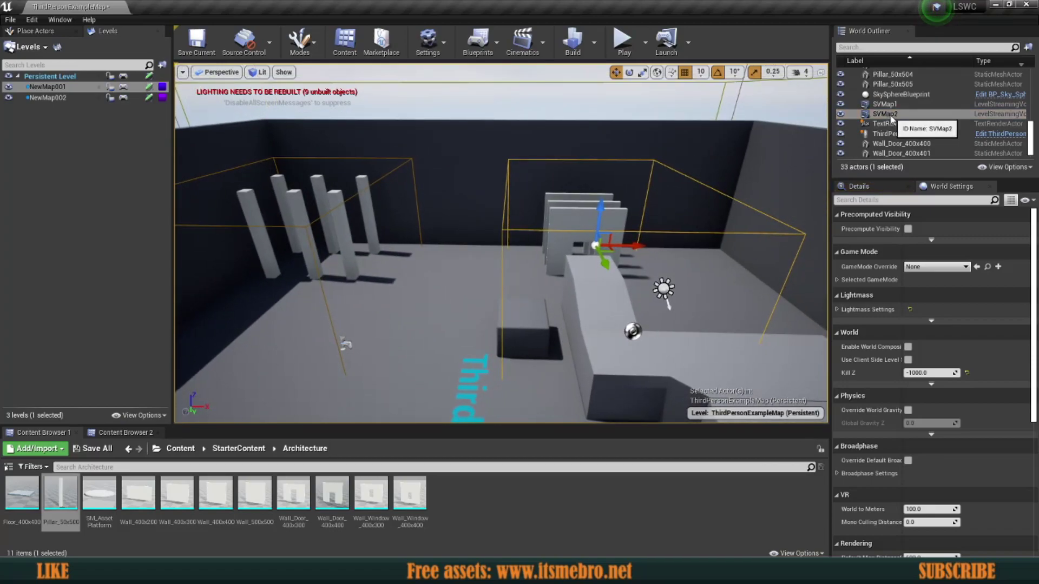
pyautogui.doubleClick(887, 113)
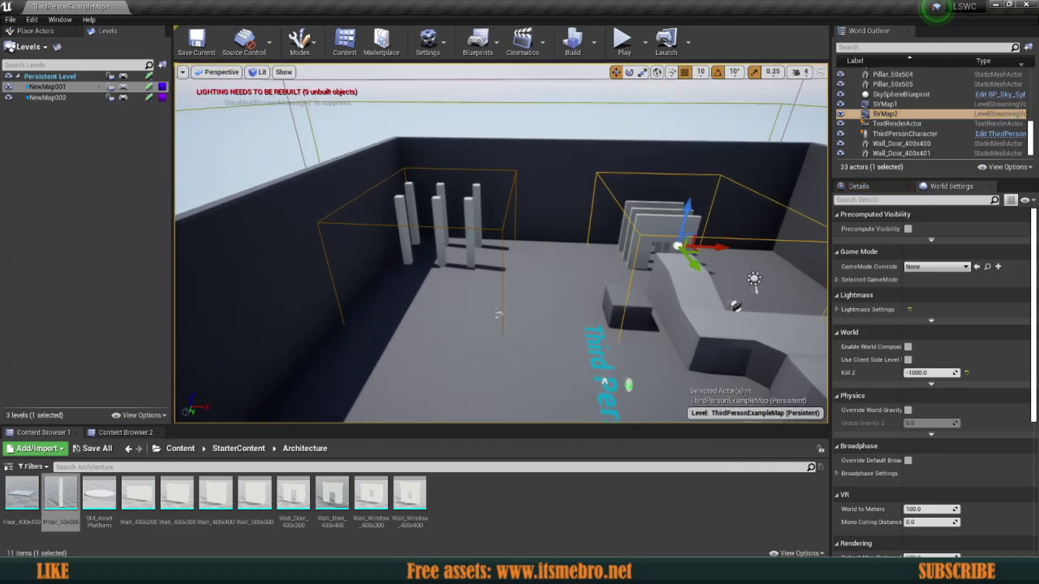
# - Play the level and run and jump around the arena to check whether the volumes load the sublevels
pyautogui.click(622, 40)
pyautogui.press('w')
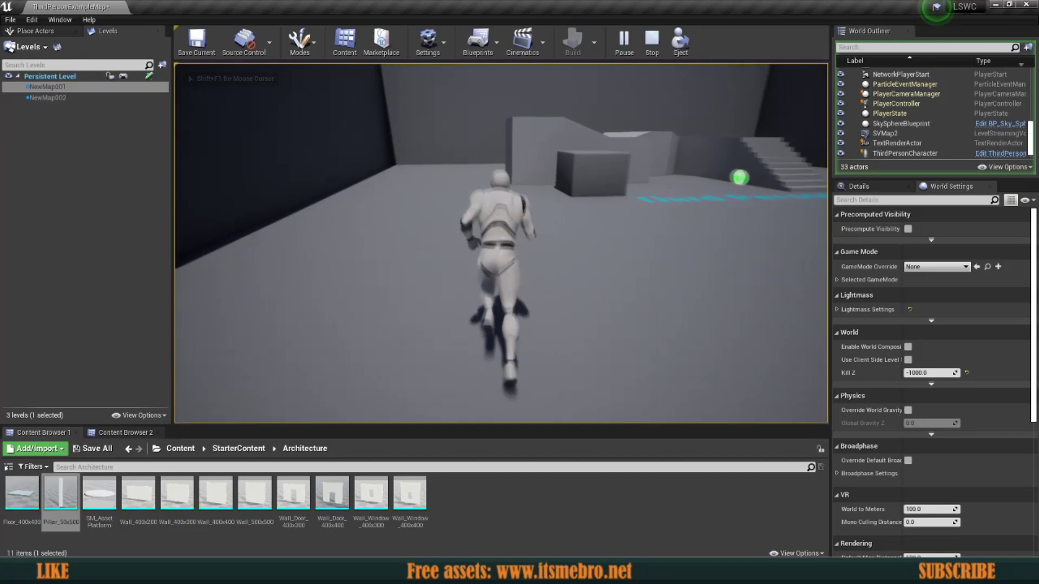
pyautogui.press('space')
pyautogui.press('space')
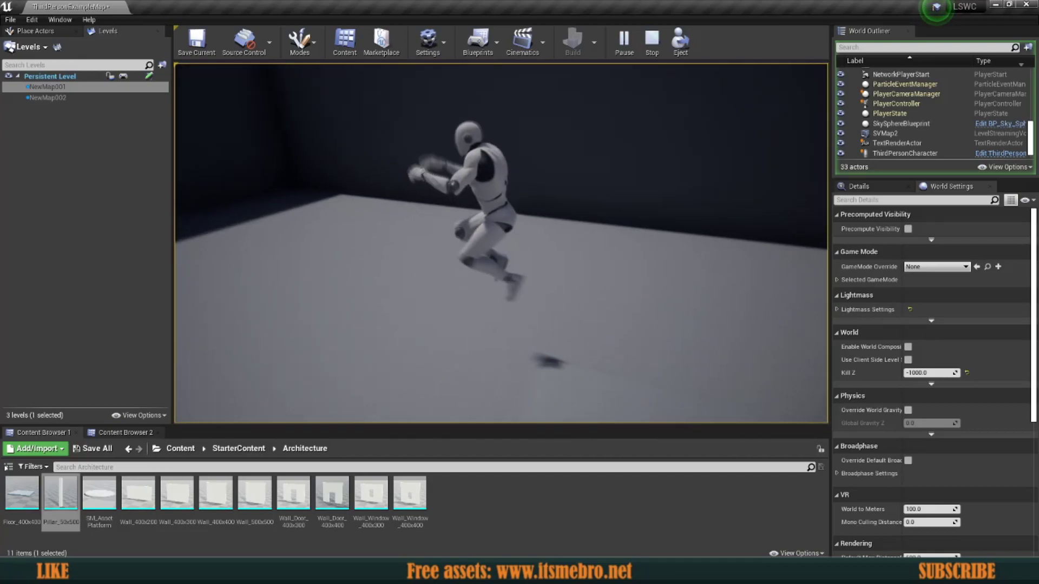
pyautogui.press('Escape')
# - Open the level details for NewMap001, dock them beside the content browsers and enlarge that lower area
pyautogui.moveTo(336, 216)
pyautogui.mouseDown(button='right')
pyautogui.moveTo(292, 224)
pyautogui.moveTo(335, 216)
pyautogui.mouseUp(button='right')
pyautogui.press('s')
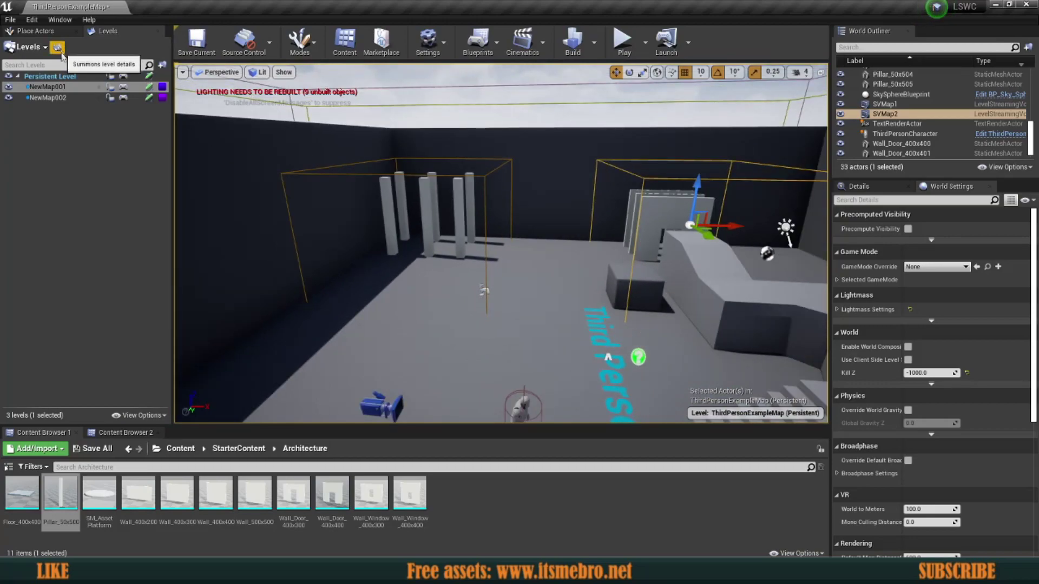
pyautogui.click(61, 53)
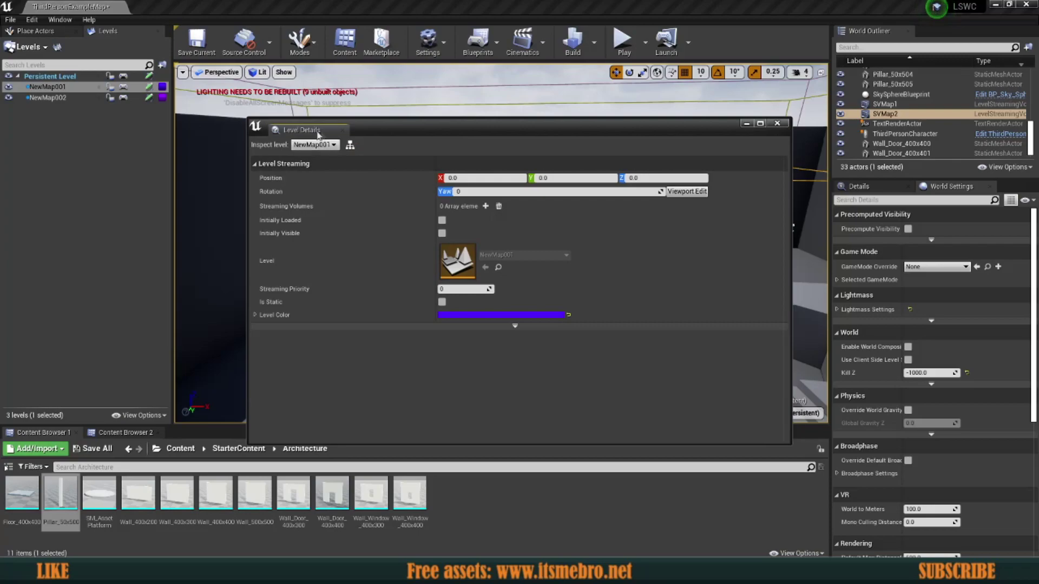
pyautogui.moveTo(316, 136); pyautogui.dragTo(185, 434)
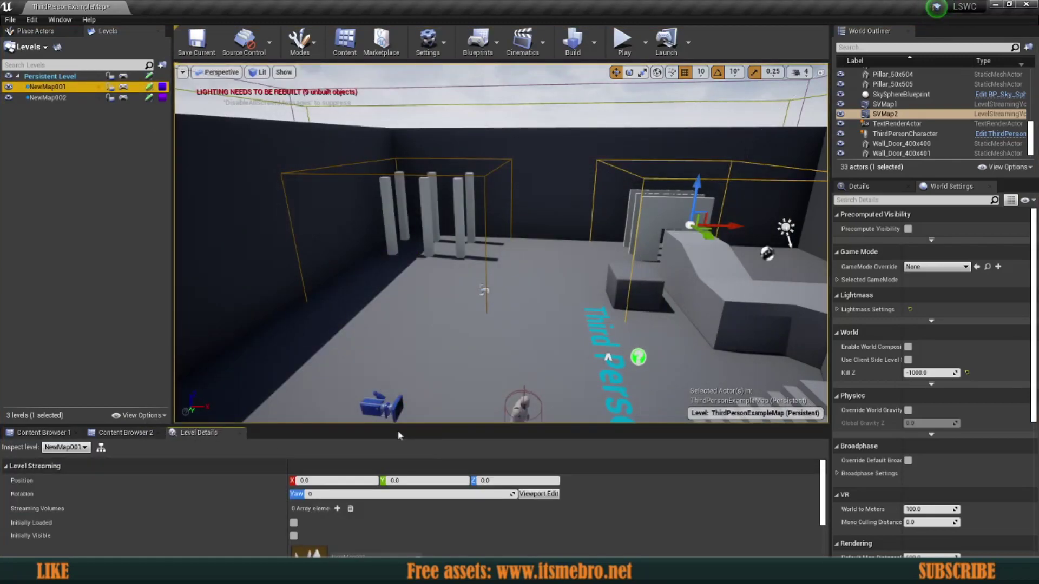
pyautogui.moveTo(398, 426); pyautogui.dragTo(314, 362)
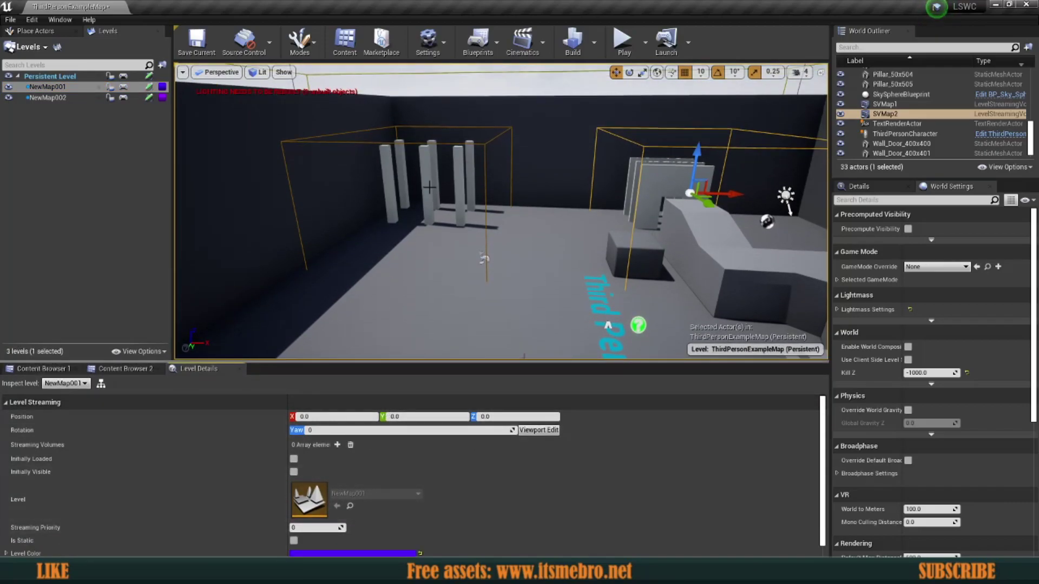
pyautogui.moveTo(428, 187)
pyautogui.mouseDown(button='right')
pyautogui.moveTo(412, 205)
pyautogui.moveTo(425, 204)
pyautogui.moveTo(422, 187)
pyautogui.mouseUp(button='right')
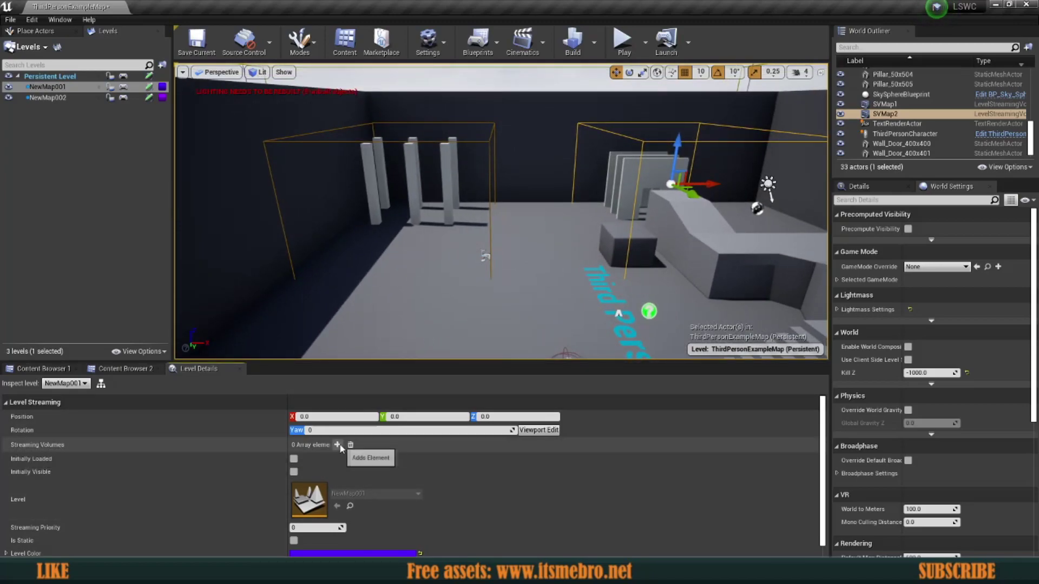
# - Add one streaming volume entry to NewMap001 and try to assign SVMap1 to it
pyautogui.click(6, 446)
pyautogui.scroll(-1, 290, 460)
pyautogui.click(312, 442)
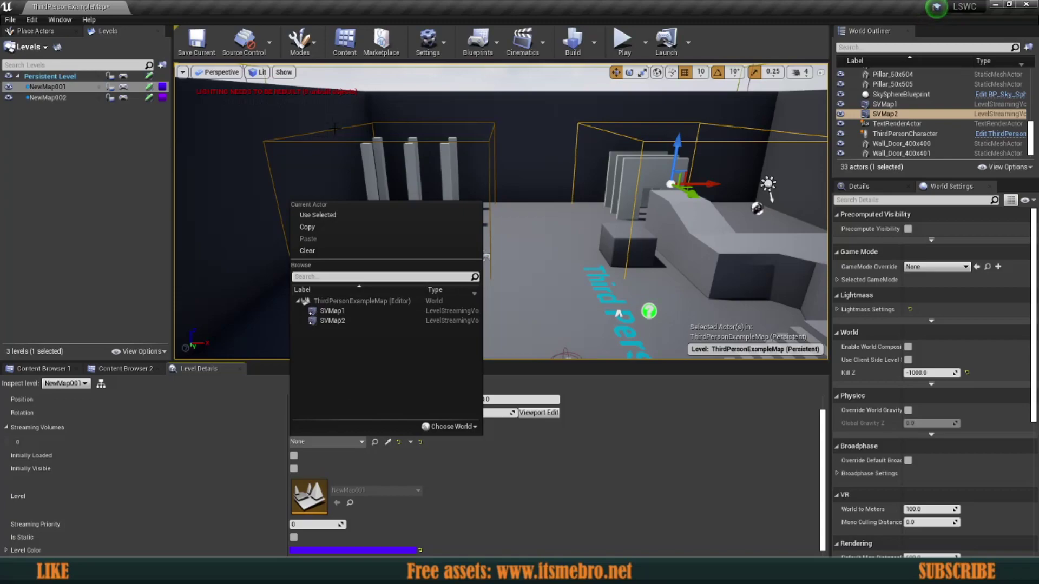
pyautogui.click(344, 311)
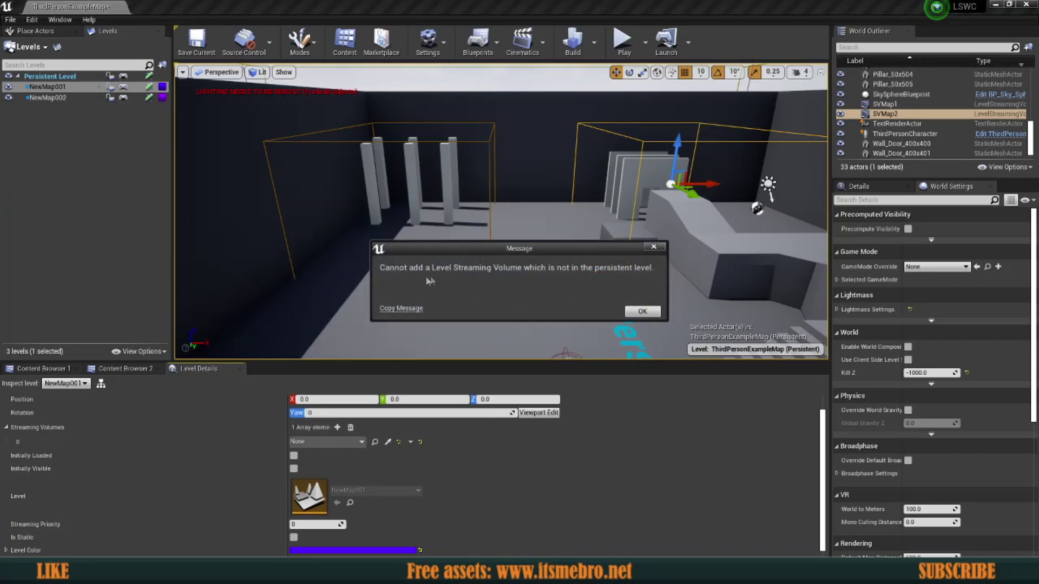
pyautogui.click(654, 315)
# - Select the SVMap1 volume and cut and paste it into the persistent level at the same place around the pillars
pyautogui.moveTo(459, 271); pyautogui.dragTo(471, 253, button='right')
pyautogui.press('w')
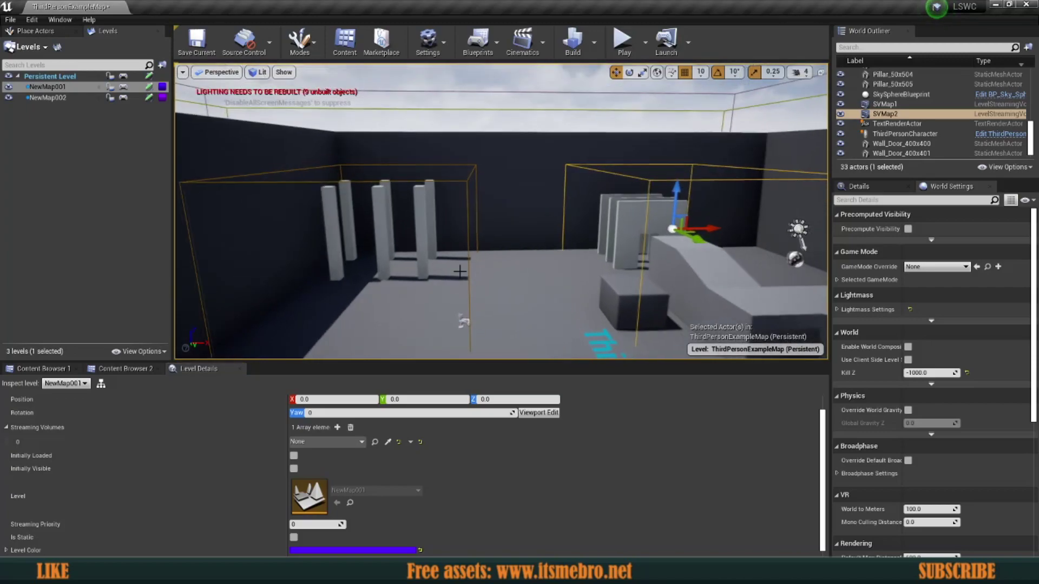
pyautogui.doubleClick(885, 104)
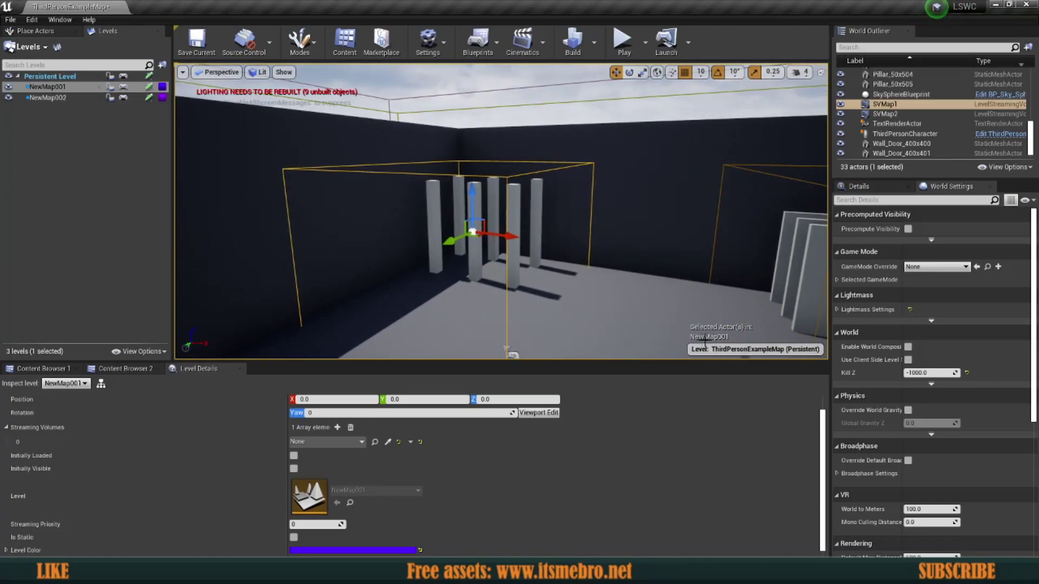
pyautogui.moveTo(474, 190); pyautogui.dragTo(474, 191, button='right')
pyautogui.press('s')
pyautogui.press('a')
pyautogui.hotkey('ctrl', 'x')
pyautogui.hotkey('ctrl', 'v')
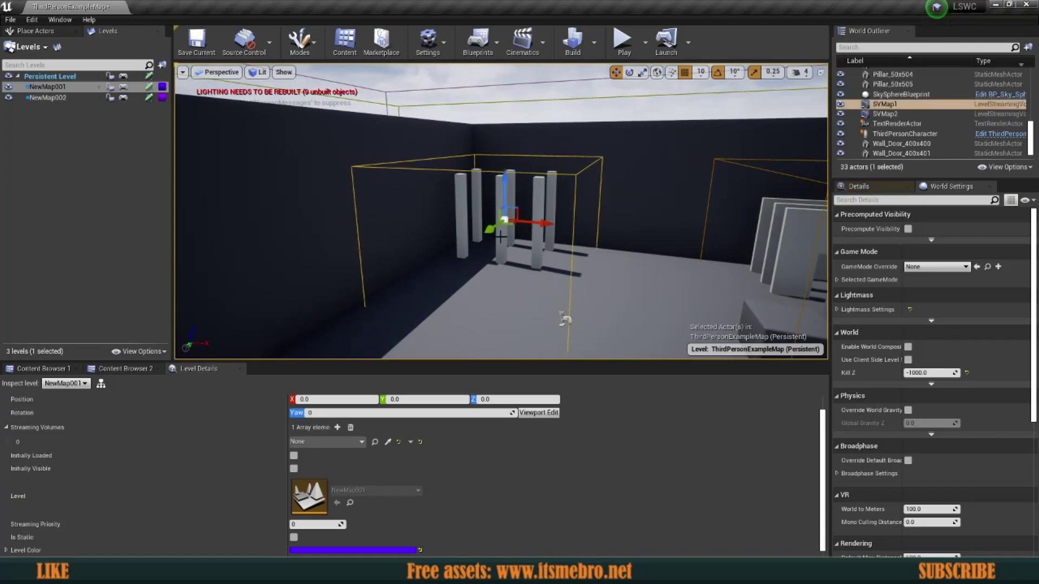
pyautogui.moveTo(502, 237); pyautogui.dragTo(543, 249, button='right')
pyautogui.moveTo(503, 190); pyautogui.dragTo(509, 191, button='right')
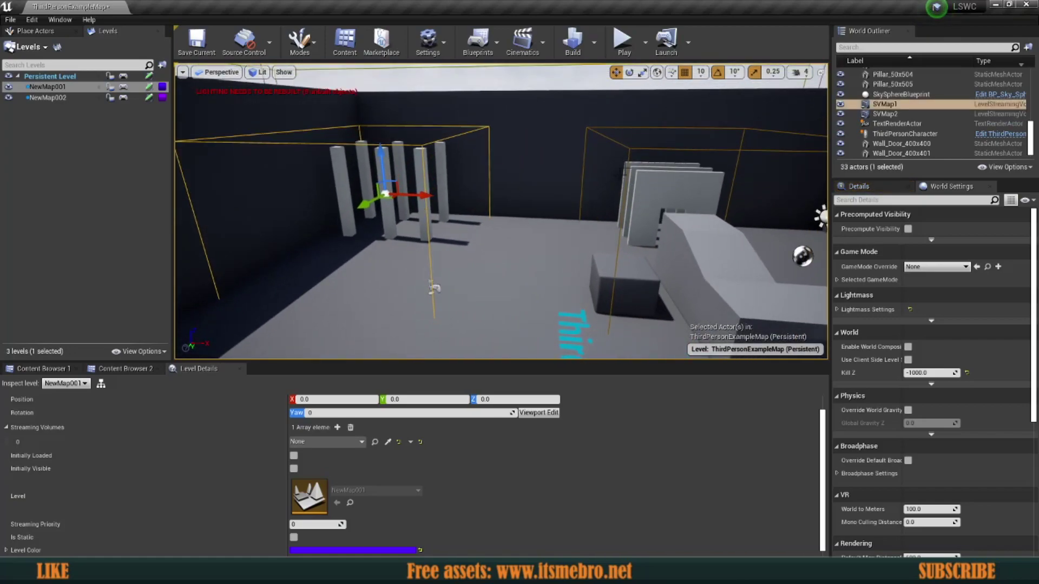
# - Assign SVMap1 to the streaming volume entry of NewMap001
pyautogui.click(629, 154)
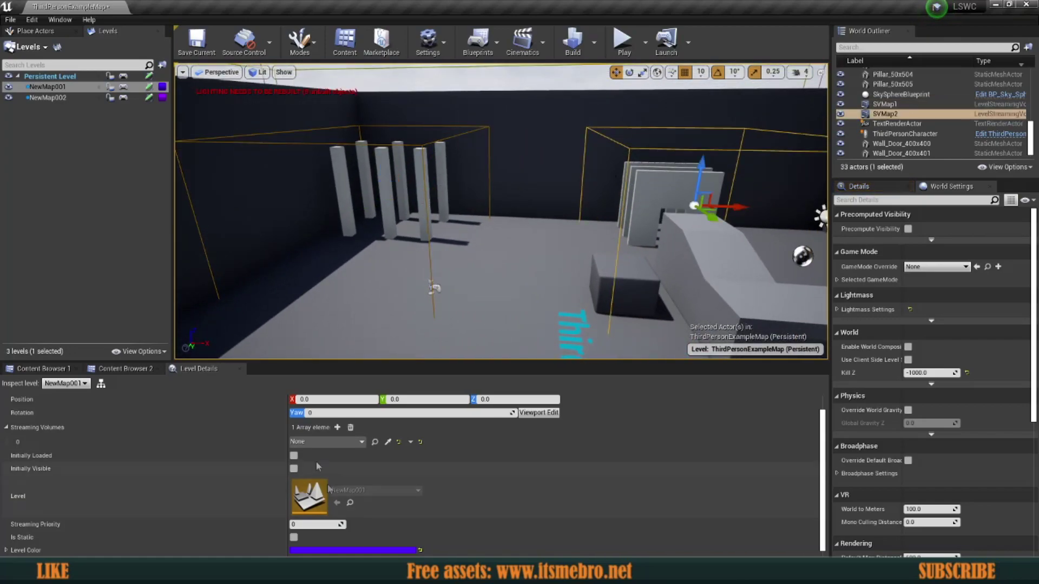
pyautogui.click(324, 442)
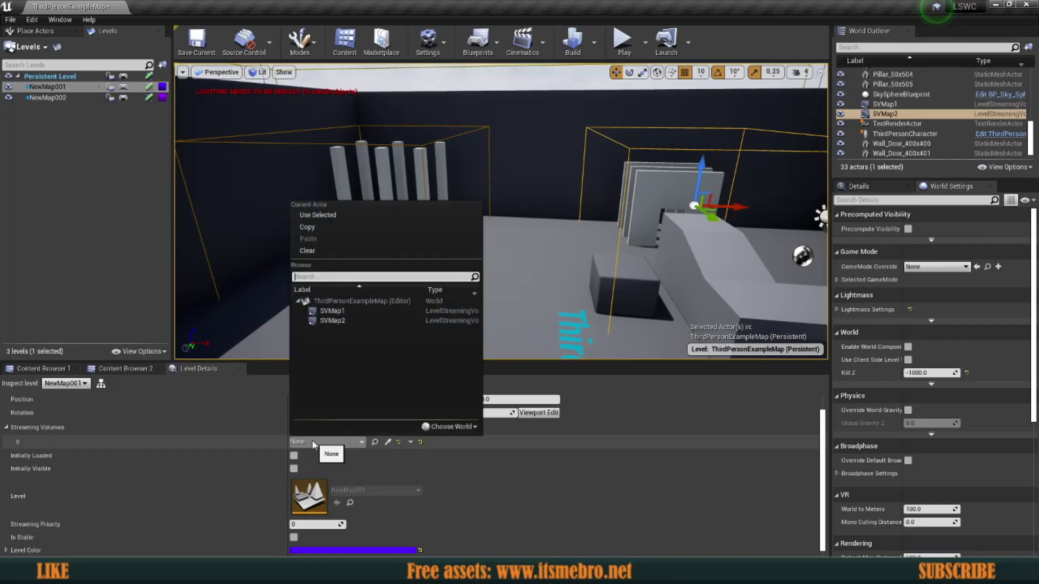
pyautogui.click(332, 312)
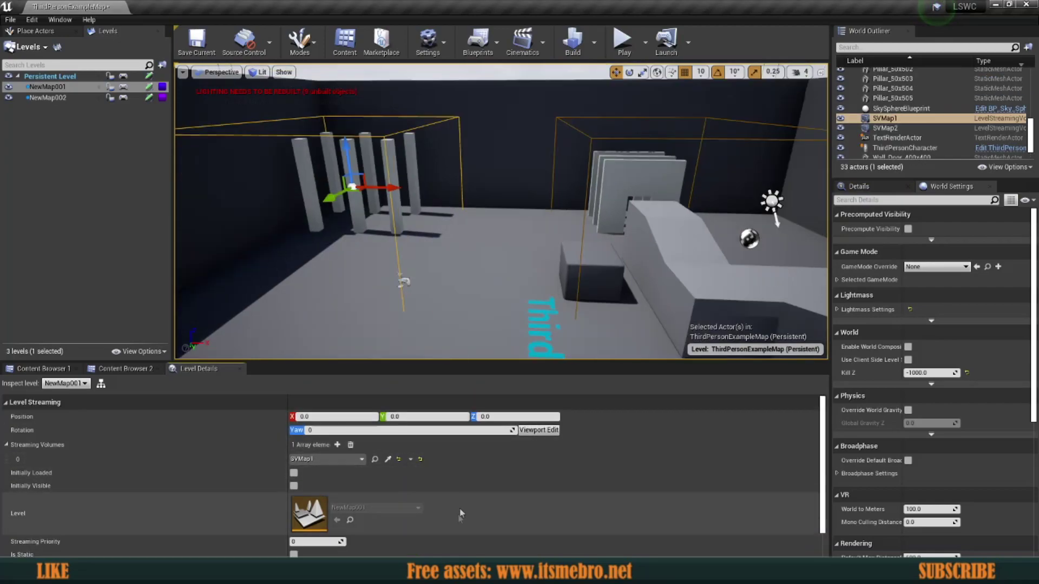
pyautogui.moveTo(485, 320)
pyautogui.mouseDown(button='right')
pyautogui.moveTo(459, 306)
pyautogui.moveTo(485, 320)
pyautogui.mouseUp(button='right')
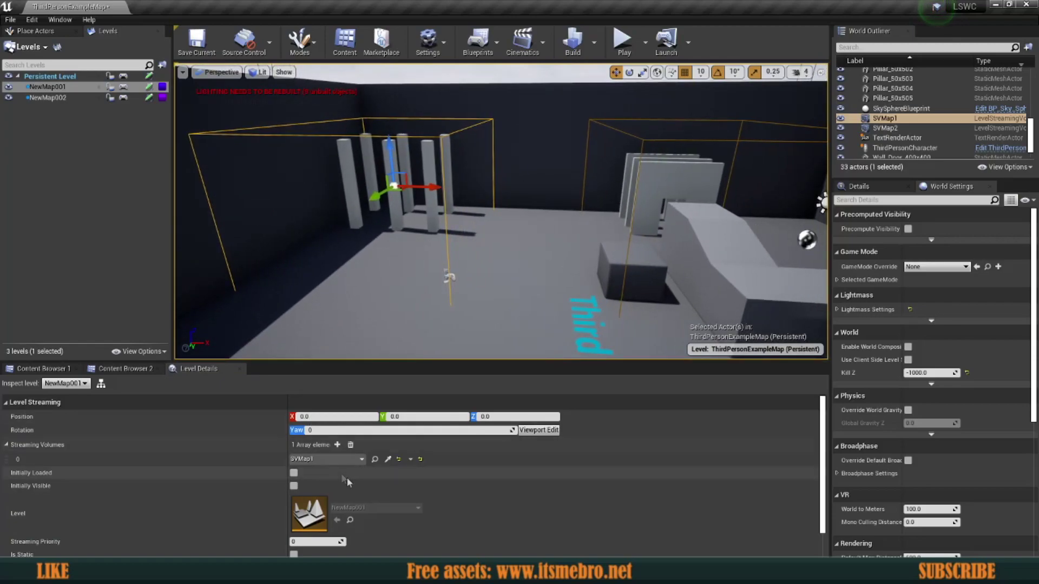
pyautogui.scroll(-1, 348, 479)
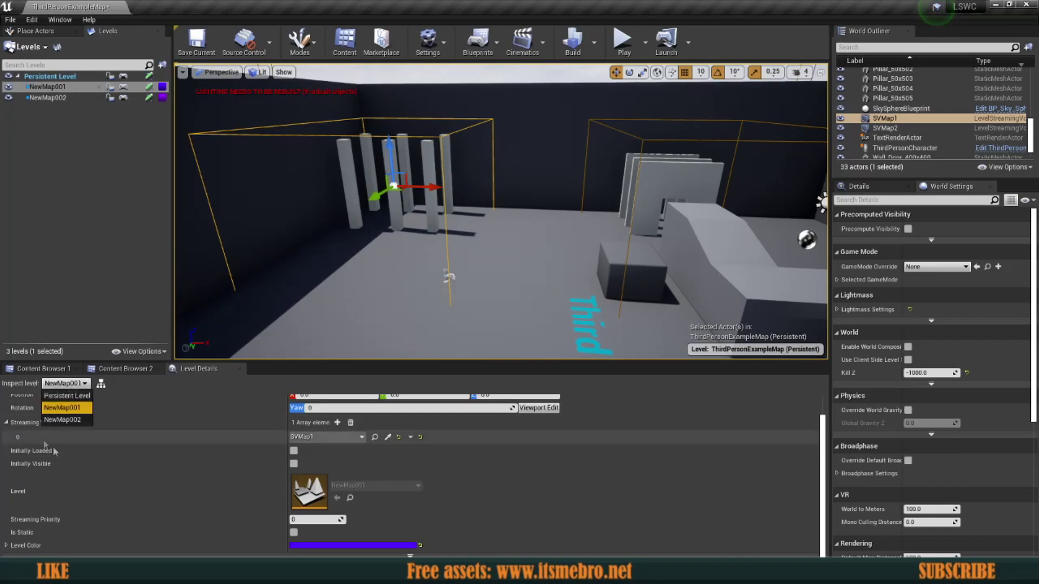
pyautogui.click(68, 408)
pyautogui.click(63, 384)
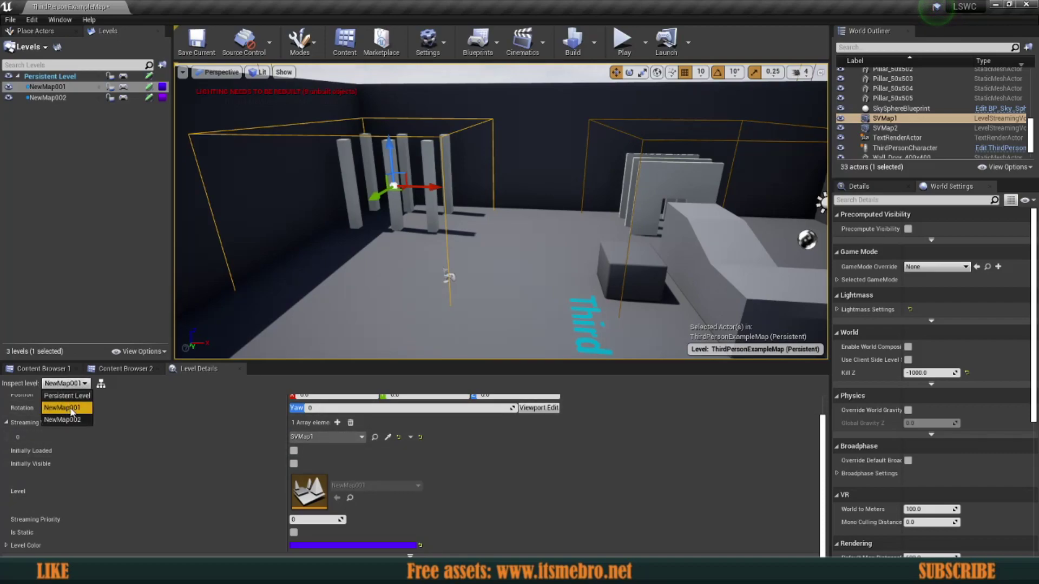
pyautogui.click(69, 409)
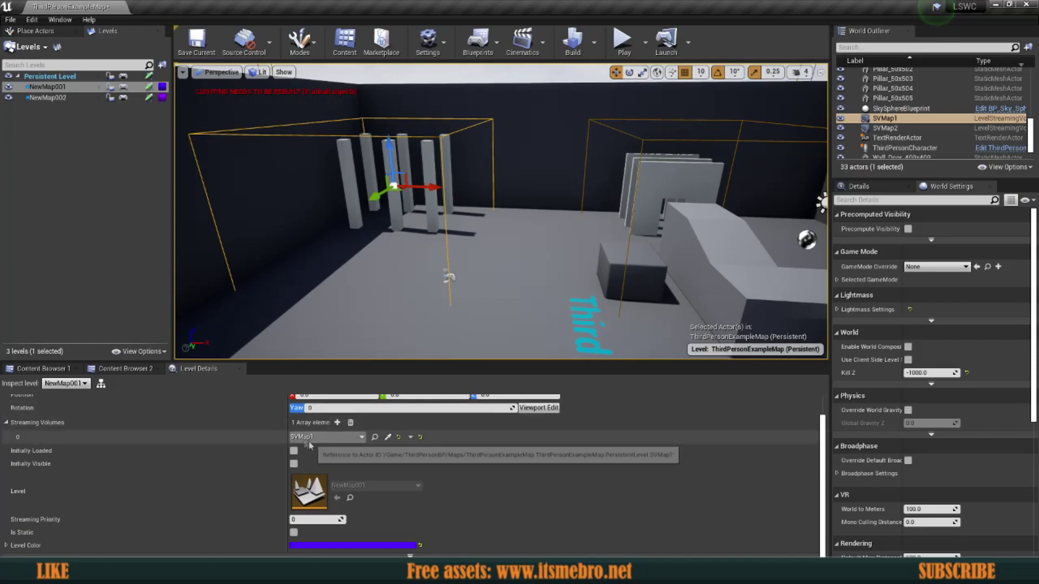
pyautogui.moveTo(478, 233); pyautogui.dragTo(502, 210, button='right')
pyautogui.moveTo(466, 276); pyautogui.dragTo(447, 268, button='right')
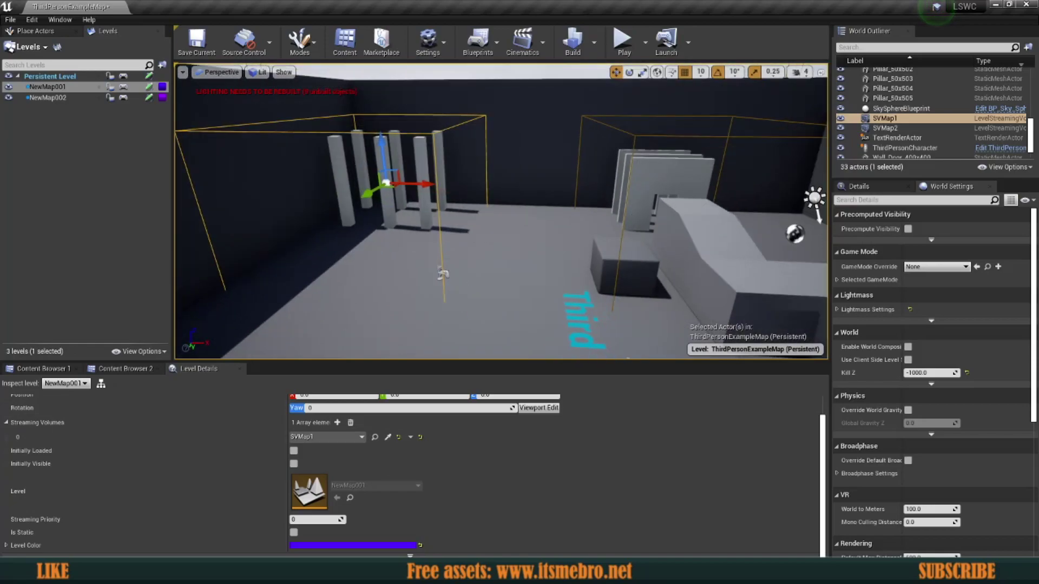
# - Inspect NewMap002 in the level details and add two streaming volume entries, assigning SVMap1 to the first and SVMap2 to the second
pyautogui.click(78, 383)
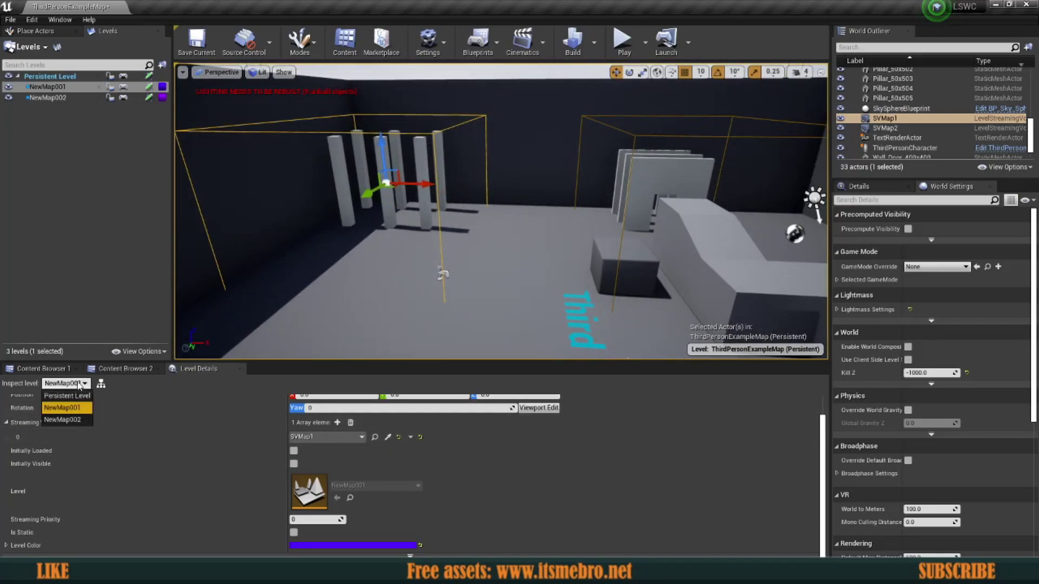
pyautogui.click(60, 420)
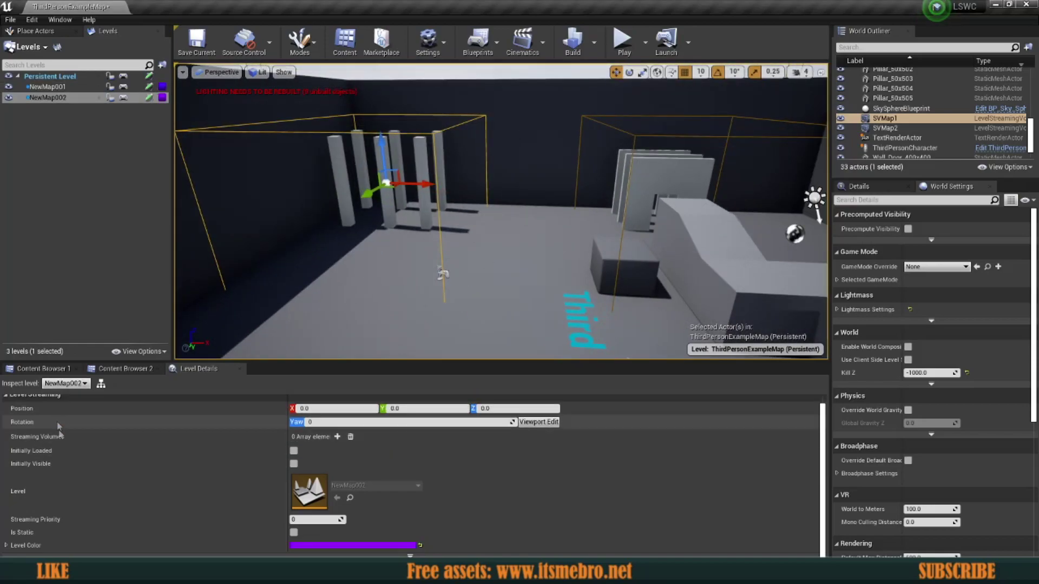
pyautogui.click(337, 437)
pyautogui.click(337, 437)
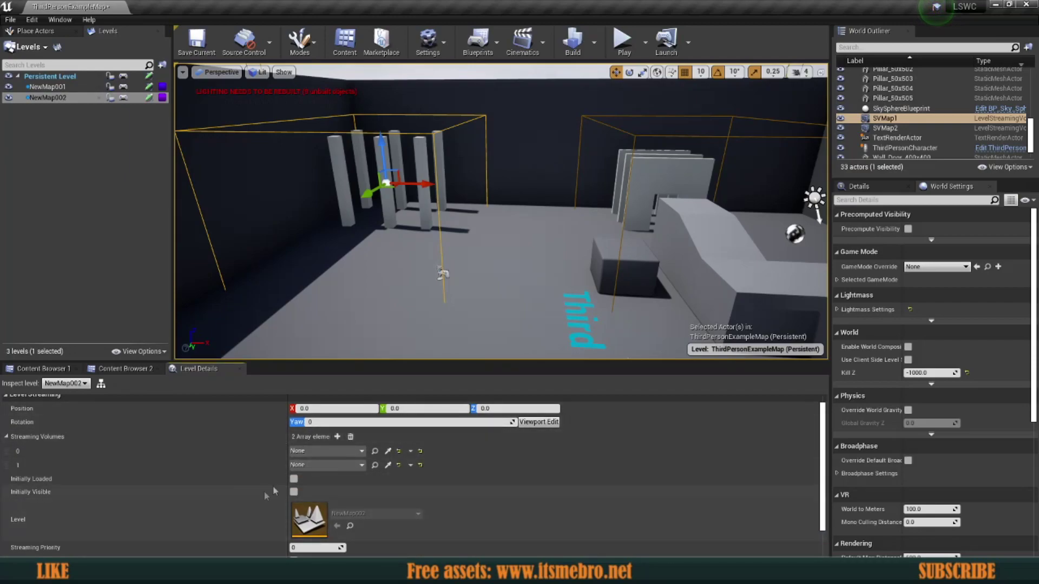
pyautogui.click(324, 451)
pyautogui.click(336, 320)
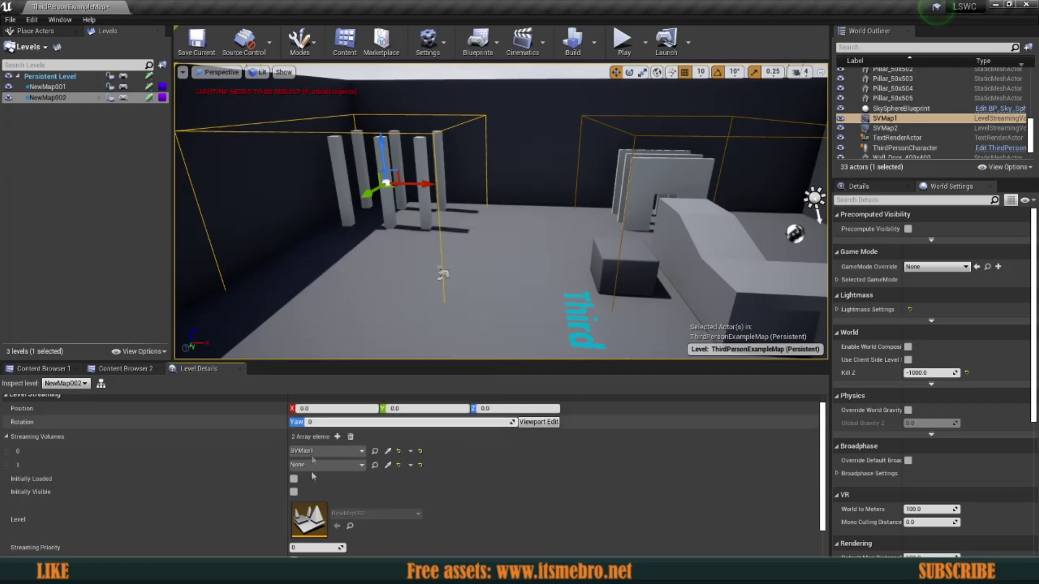
pyautogui.click(325, 465)
pyautogui.click(325, 346)
pyautogui.scroll(-1, 360, 485)
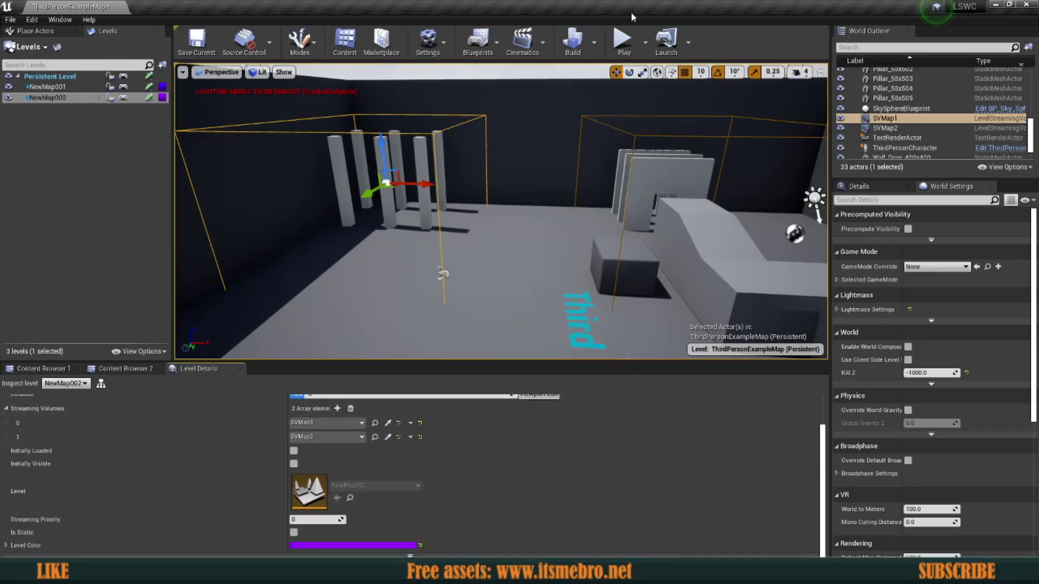
# - Play the level and walk in and out of the SVMap2 volume around the door walls to check how NewMap002 streams
pyautogui.click(631, 37)
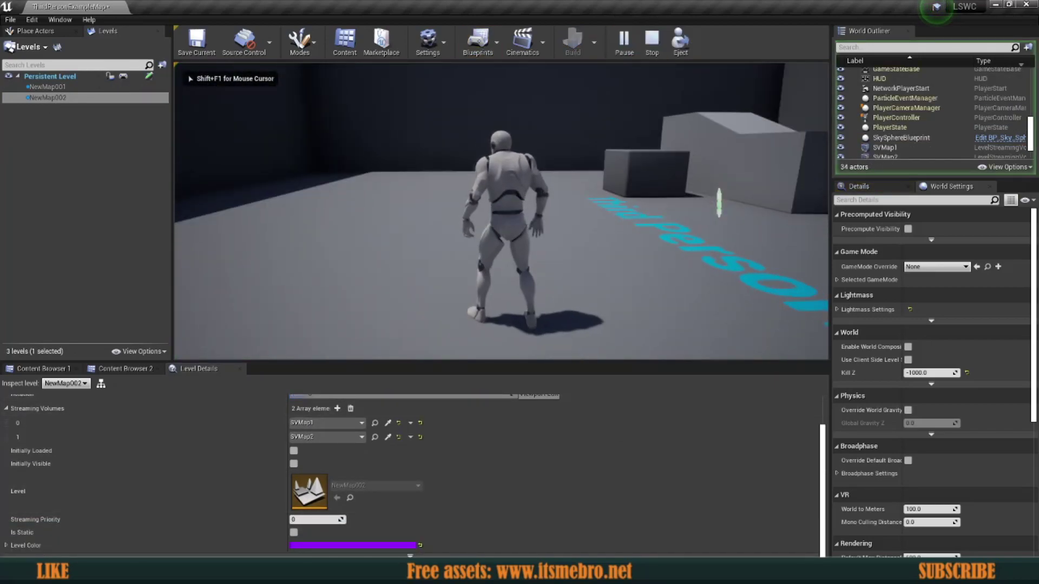
pyautogui.press('w')
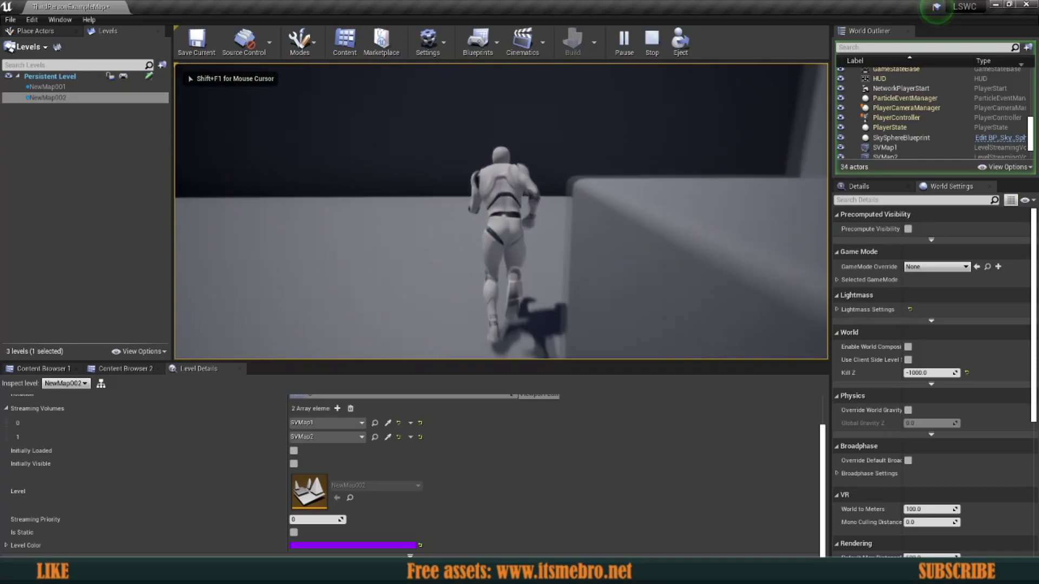
pyautogui.press('w')
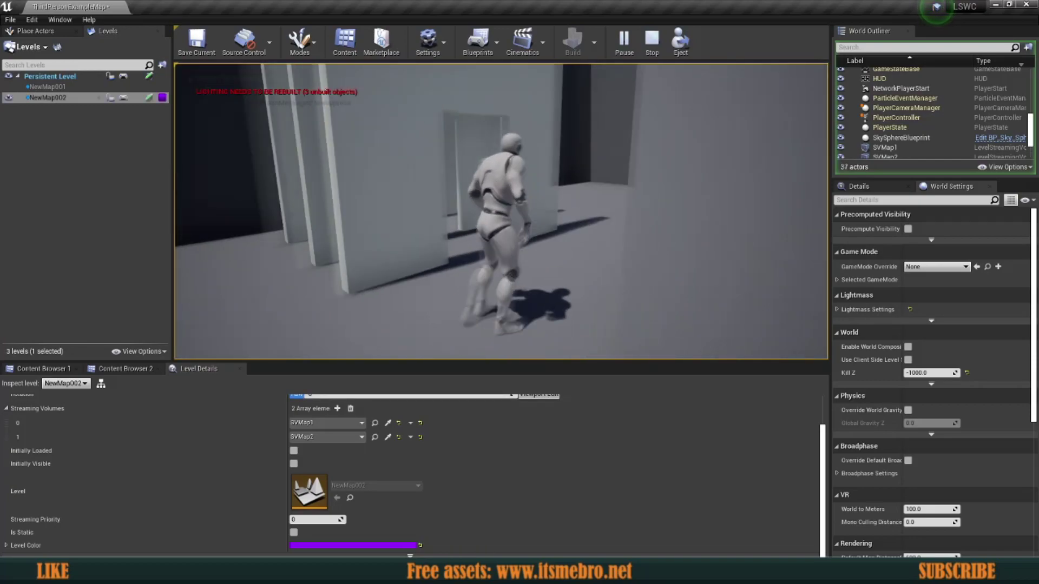
pyautogui.press('s')
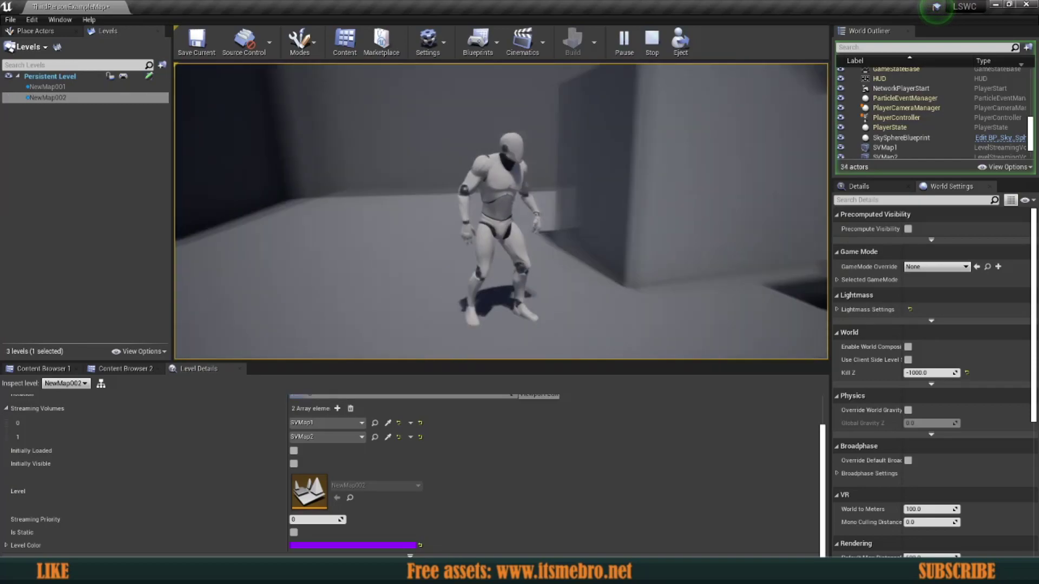
pyautogui.press('w')
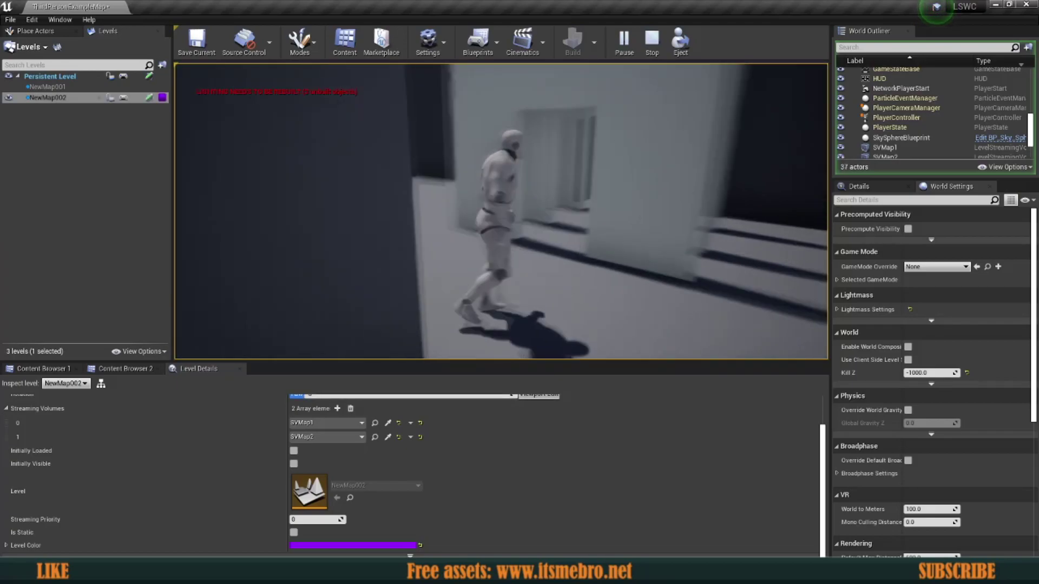
pyautogui.press('s')
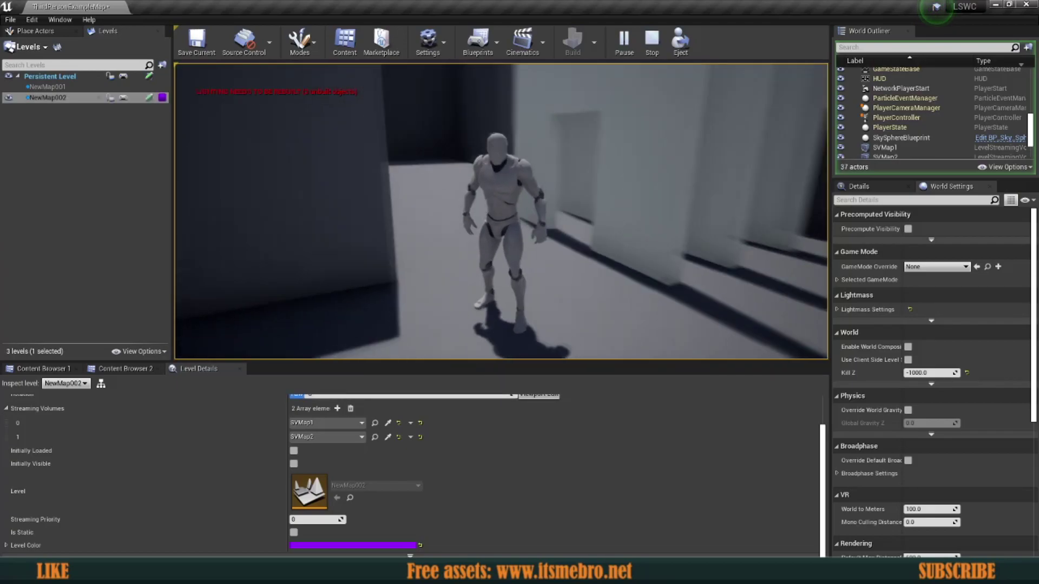
pyautogui.press('s')
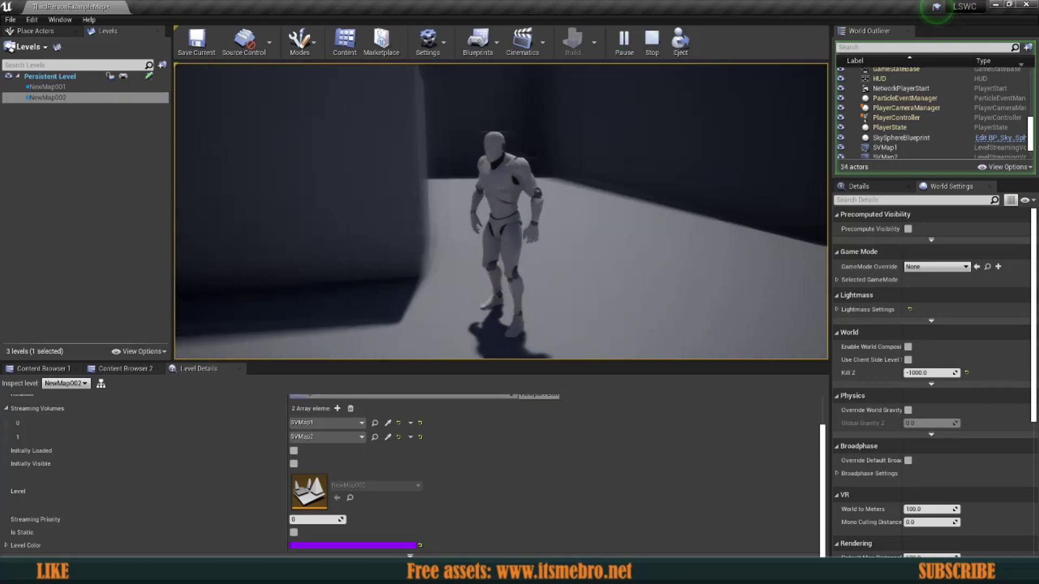
pyautogui.press('s')
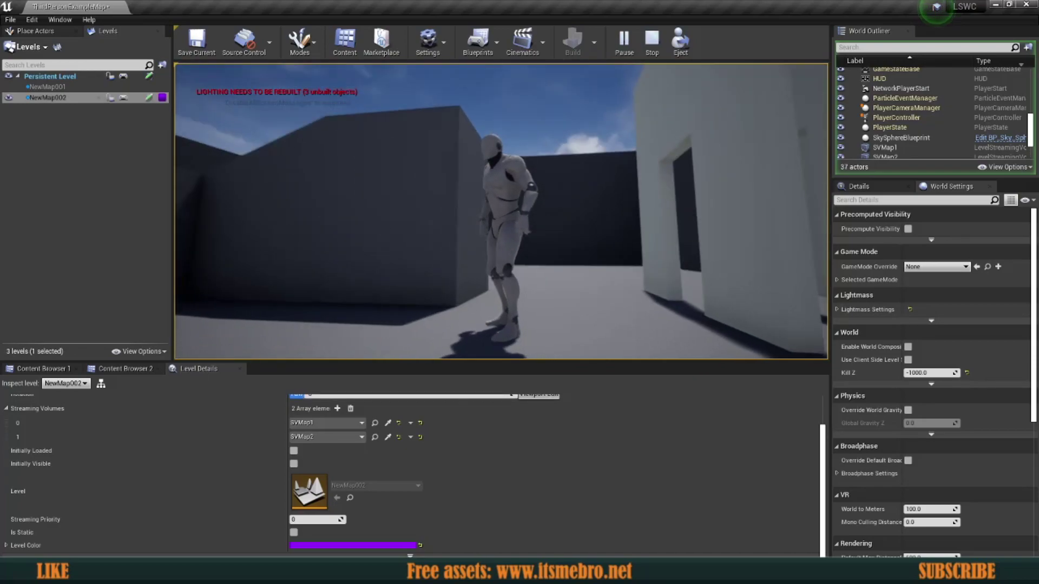
pyautogui.press('d')
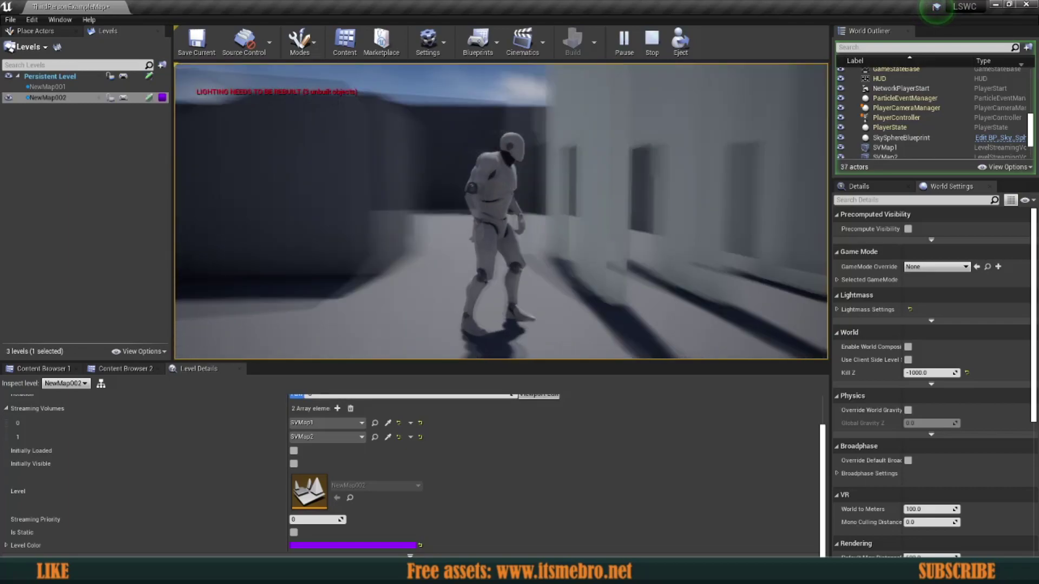
pyautogui.press('w')
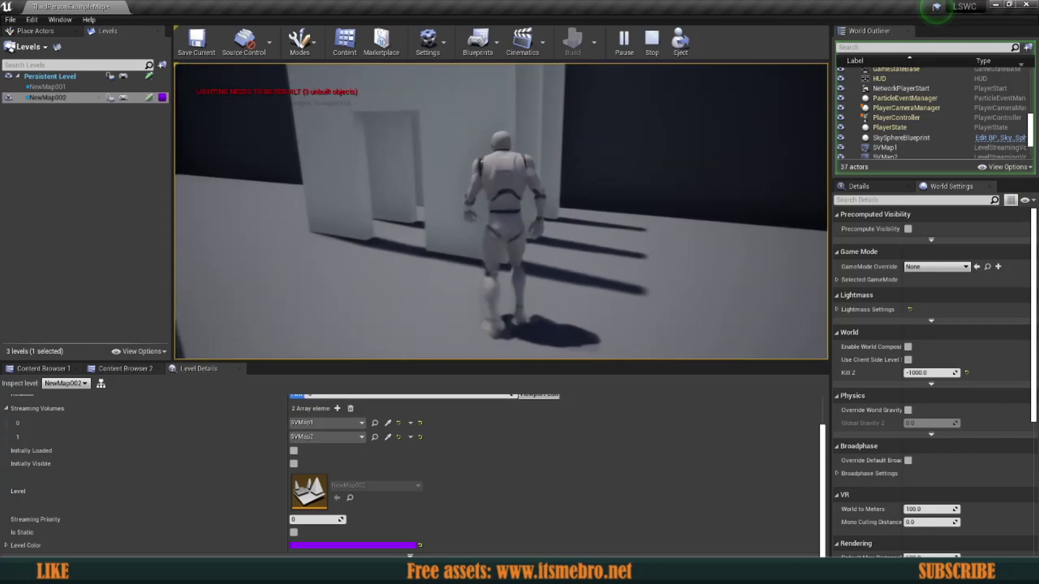
pyautogui.press('s')
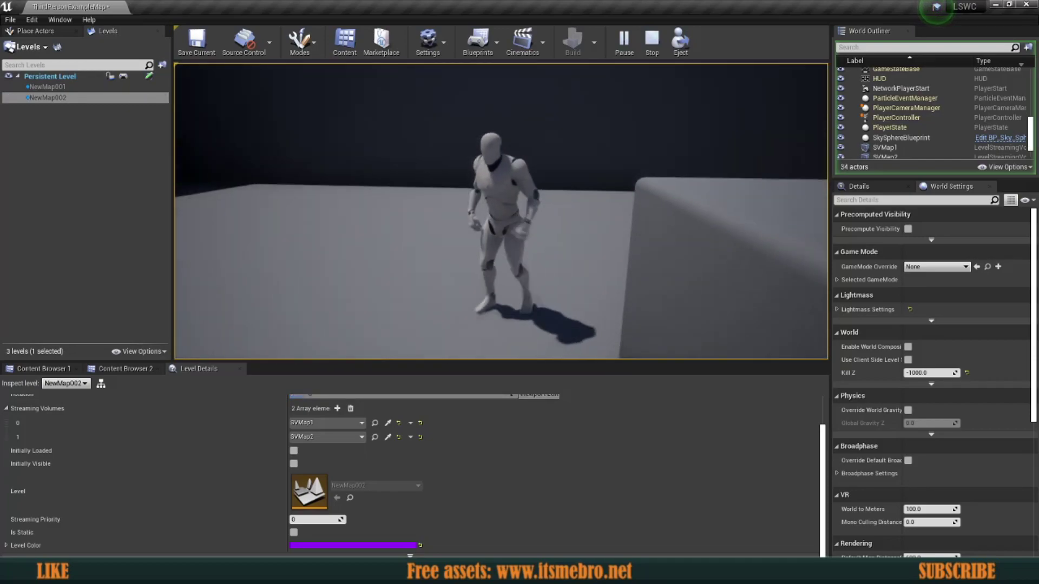
# - Run into the SVMap1 volume around the pillars and back out to check which sublevels stream, and end the play session
pyautogui.press('a')
pyautogui.press('w')
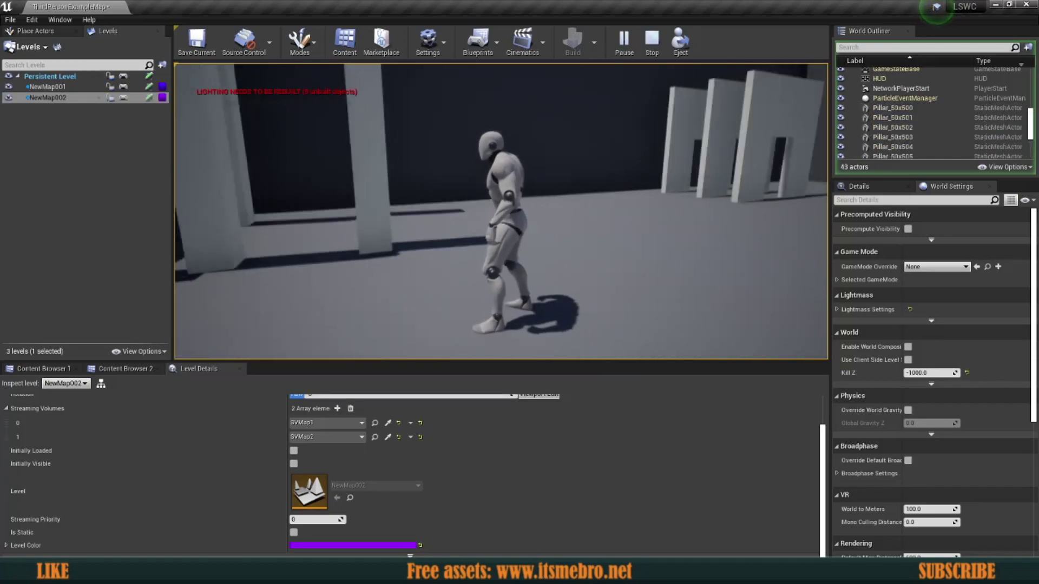
pyautogui.press('w')
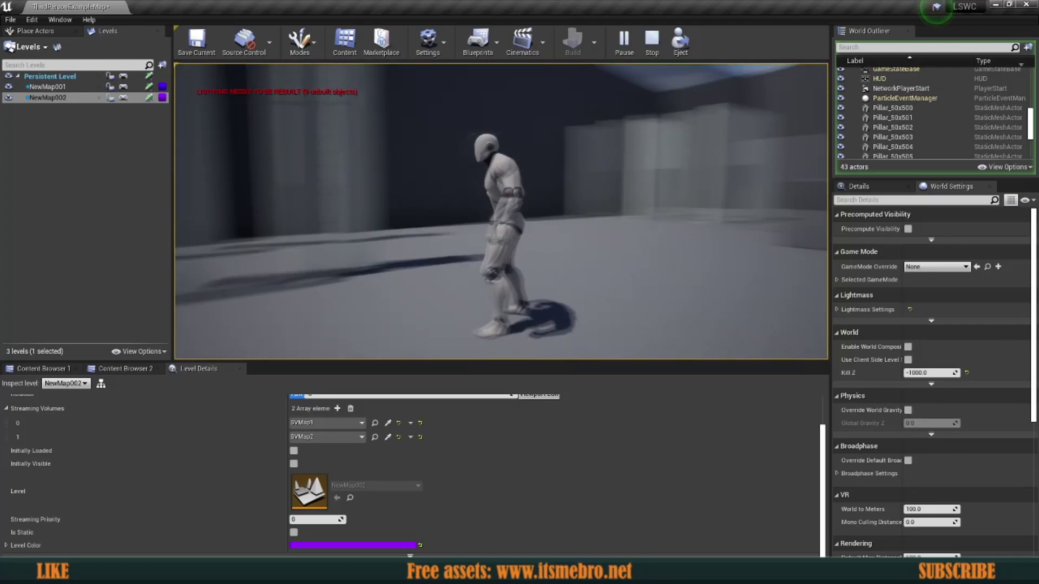
pyautogui.press('a')
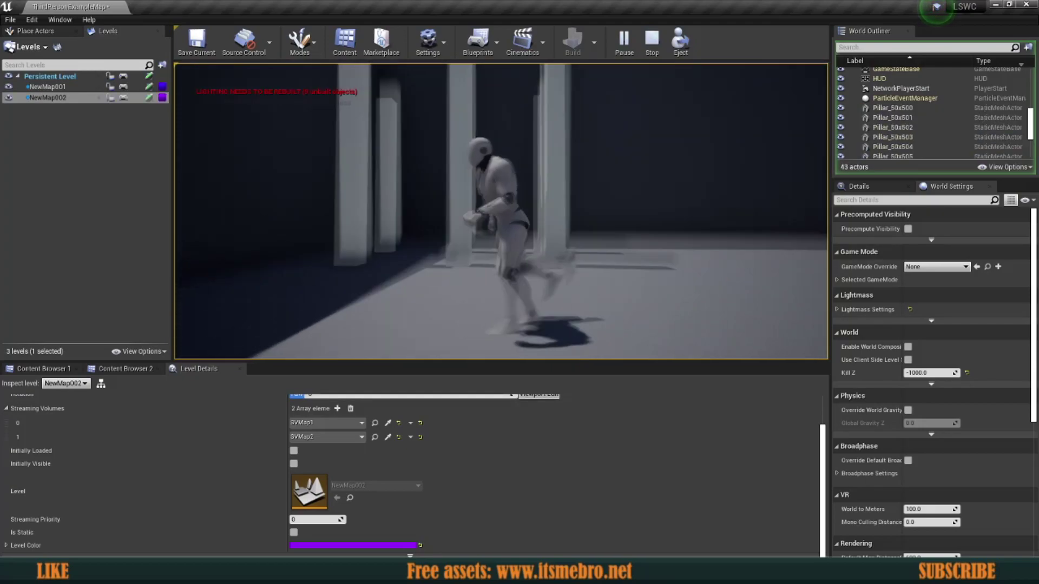
pyautogui.press('s')
pyautogui.press('d')
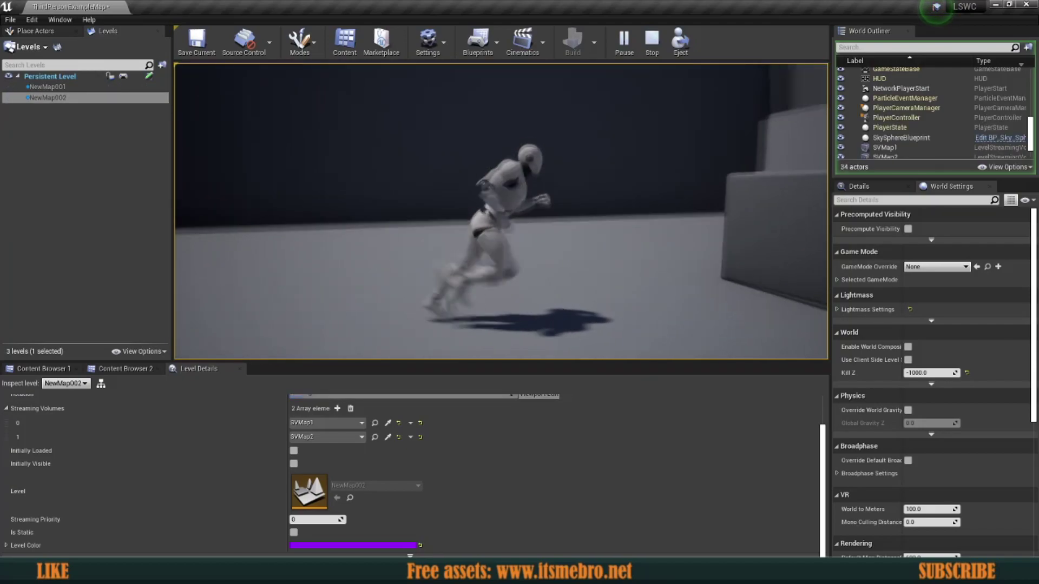
pyautogui.press('a')
pyautogui.press('Escape')
# - Select the SVMap2 volume around the door walls and scale it lengthwise so it also encloses the ramp and staircase block
pyautogui.press('s')
pyautogui.moveTo(436, 281); pyautogui.dragTo(519, 292, button='right')
pyautogui.moveTo(474, 246); pyautogui.dragTo(481, 253, button='right')
pyautogui.press('w')
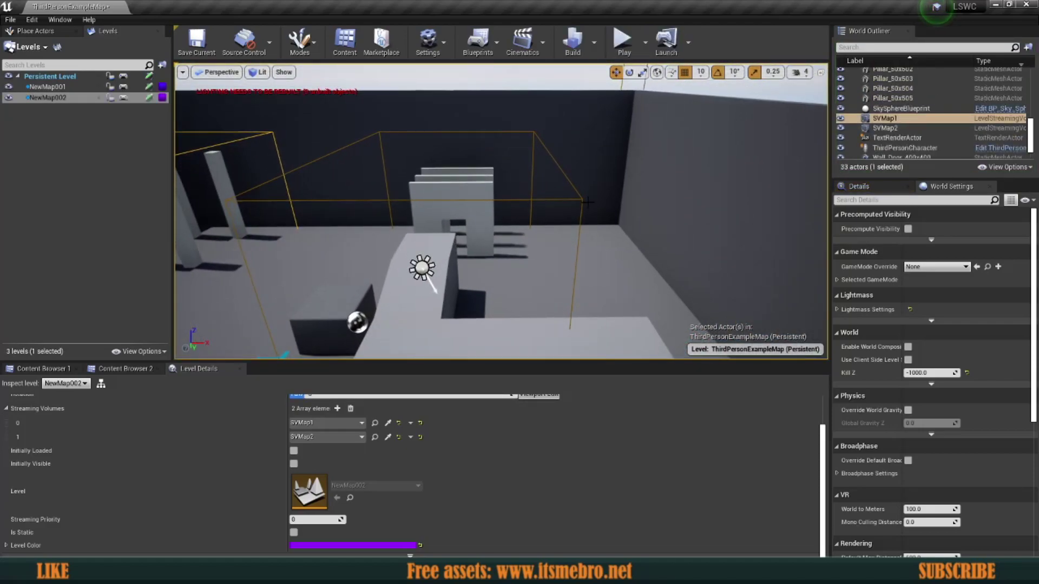
pyautogui.click(583, 202)
pyautogui.press('s')
pyautogui.moveTo(531, 223); pyautogui.dragTo(522, 241, button='right')
pyautogui.press('r')
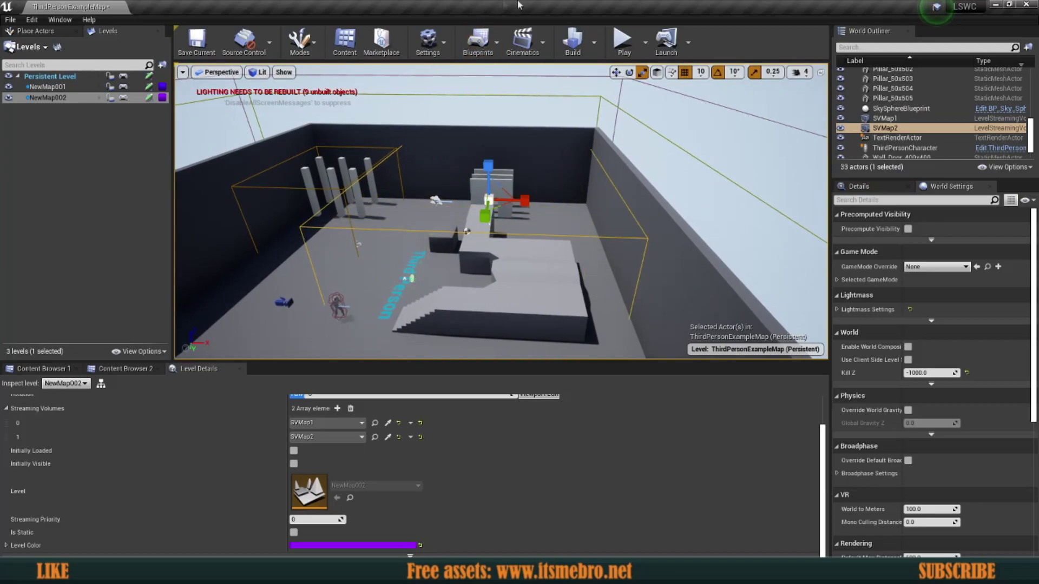
# - Play the level and run through the door walls and out of the enlarged SVMap2 volume to test how NewMap002 streams
pyautogui.click(620, 60)
pyautogui.press('w')
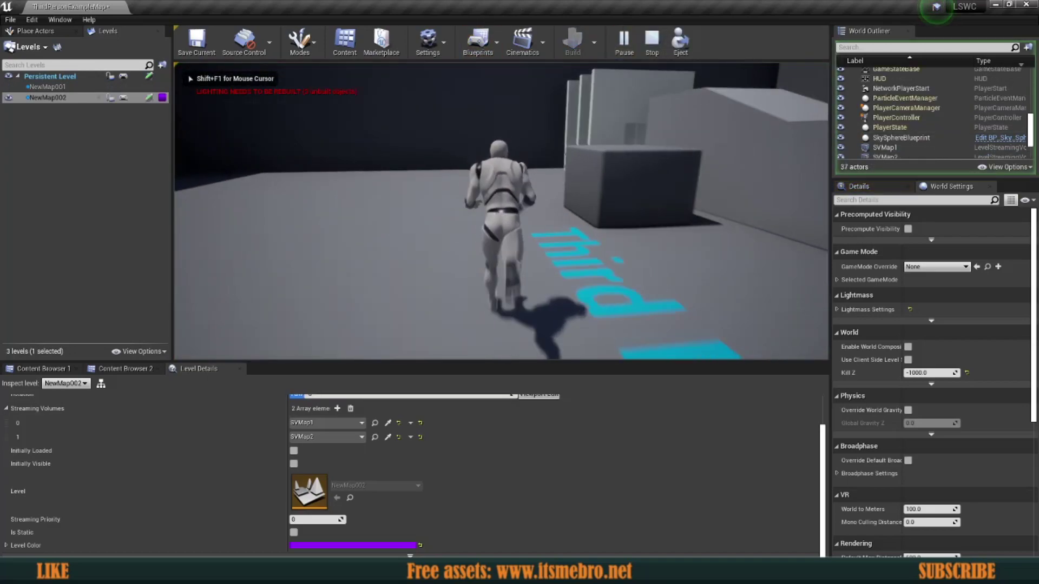
pyautogui.press('w')
pyautogui.press('space')
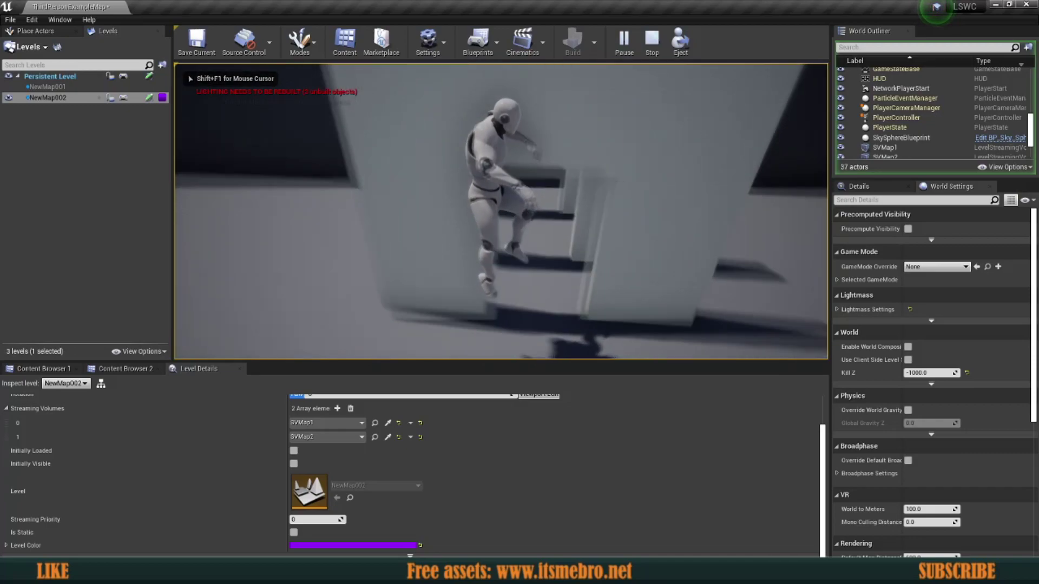
pyautogui.press('w')
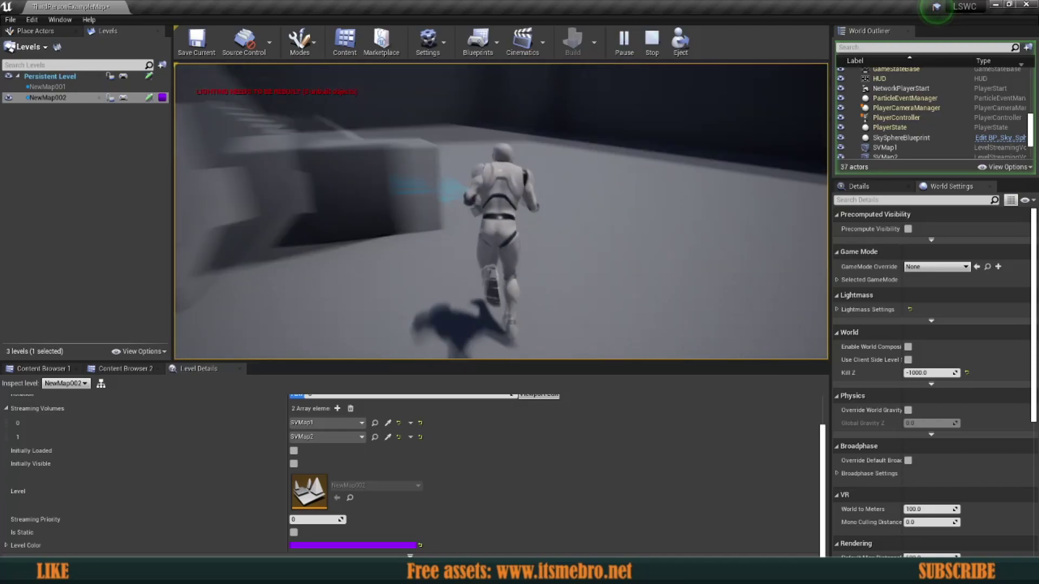
pyautogui.press('space')
pyautogui.press('w')
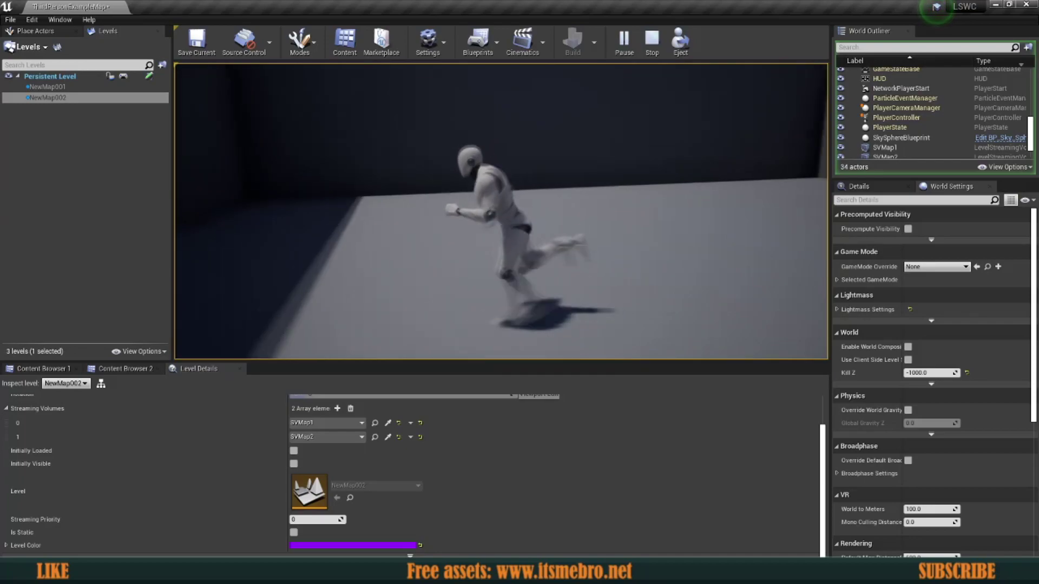
# - Run between the pillars in SVMap1 and the area around the door walls to check both sublevels' streaming, and end the play session
pyautogui.press('w')
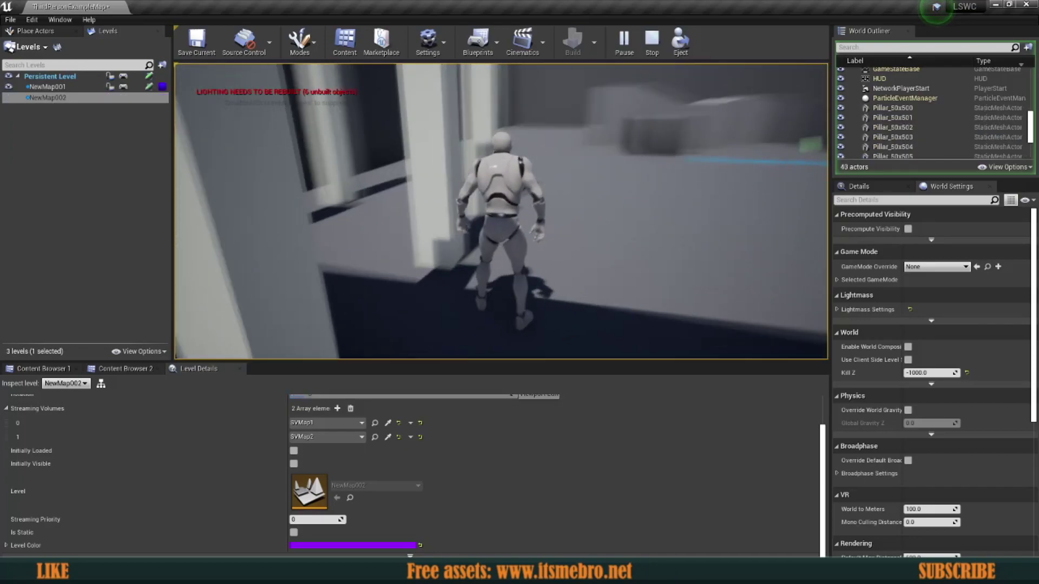
pyautogui.press('w')
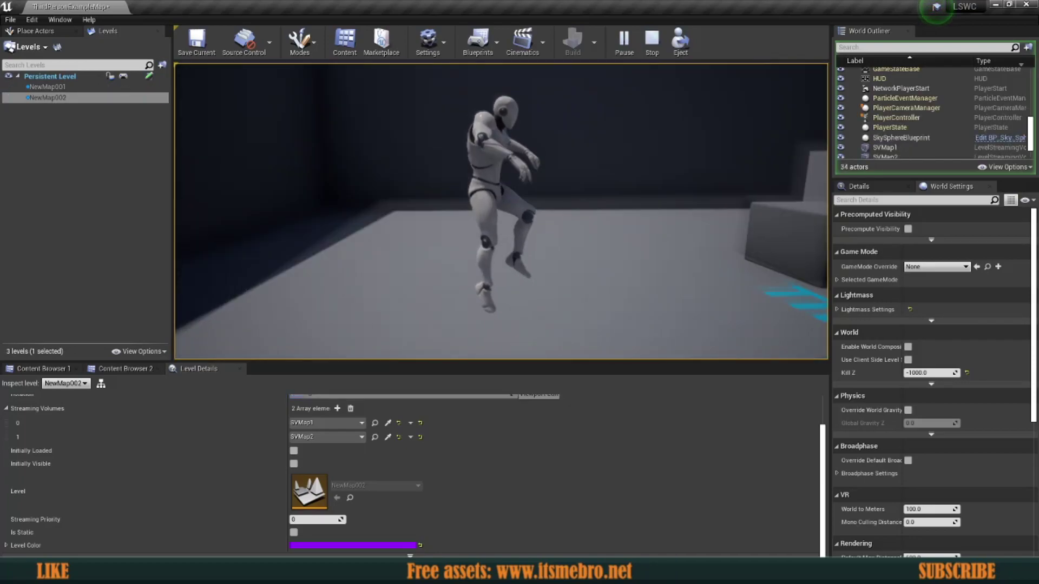
pyautogui.press('w')
pyautogui.press('space')
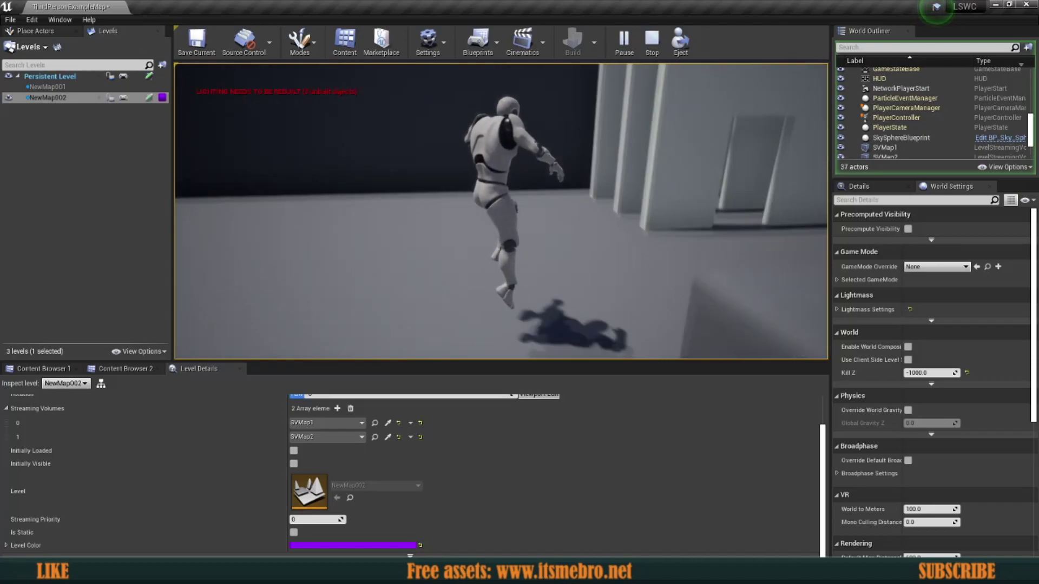
pyautogui.press('w')
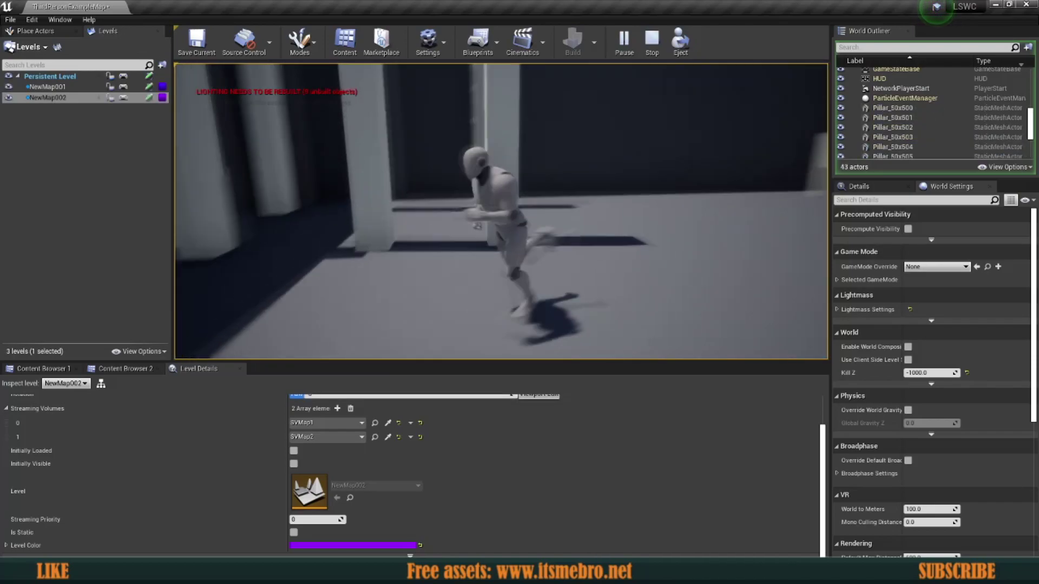
pyautogui.press('w')
pyautogui.press('Escape')
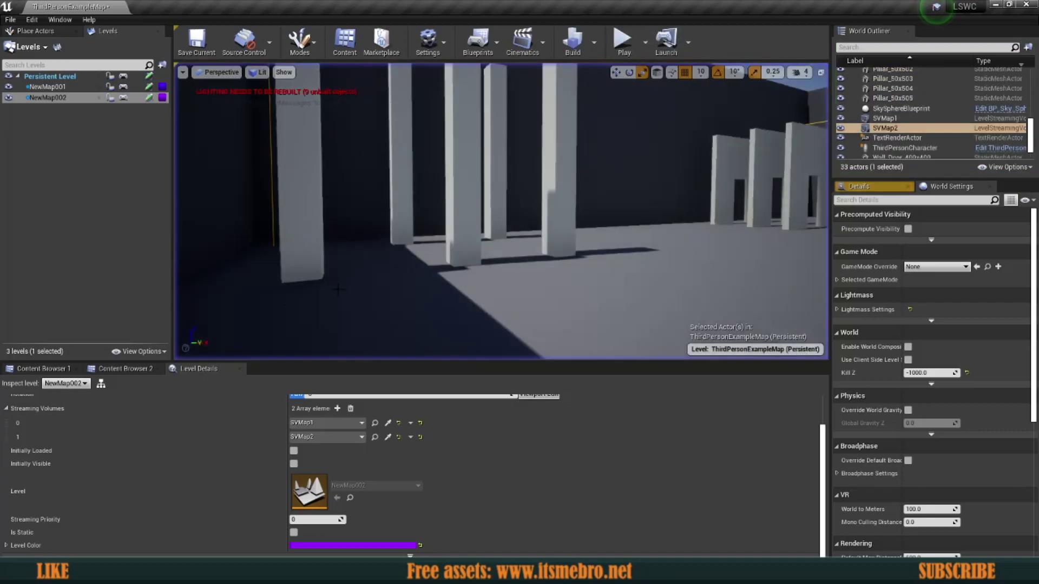
# - Select the persistent level and NewMap001 in turn, and review NewMap001's streaming volume assignment in the level details
pyautogui.click(75, 144)
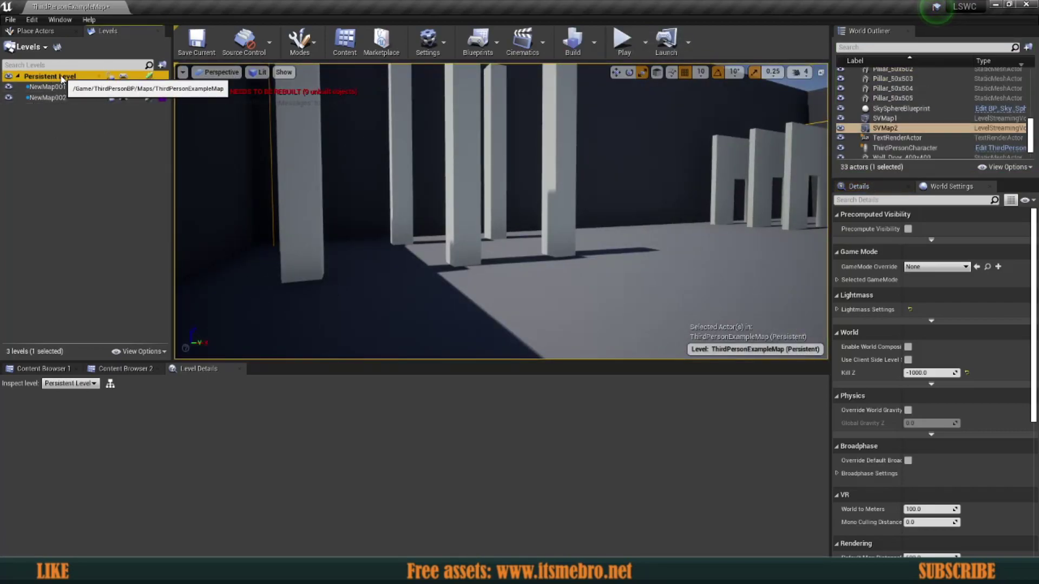
pyautogui.click(51, 87)
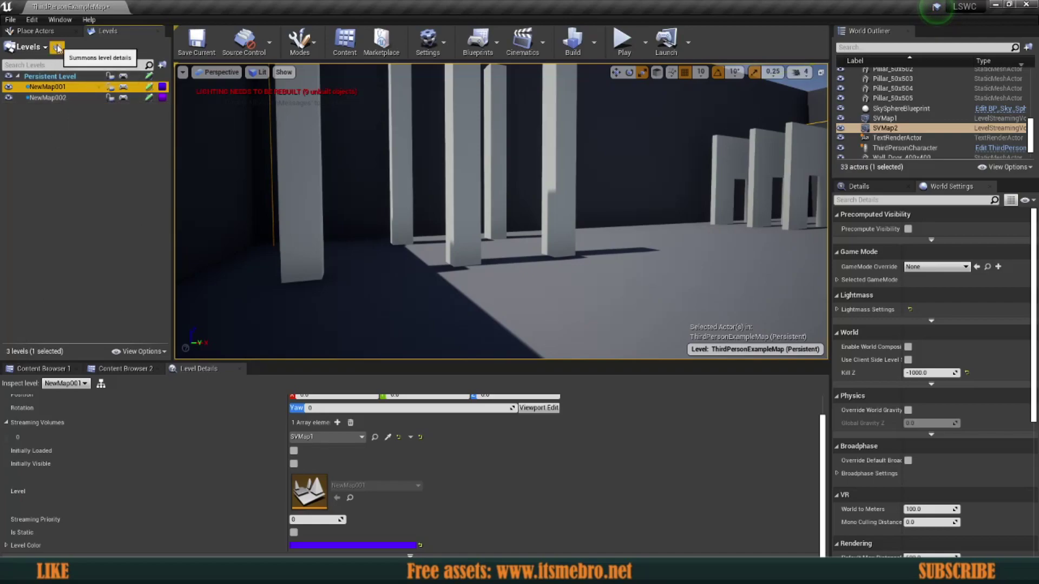
pyautogui.click(57, 48)
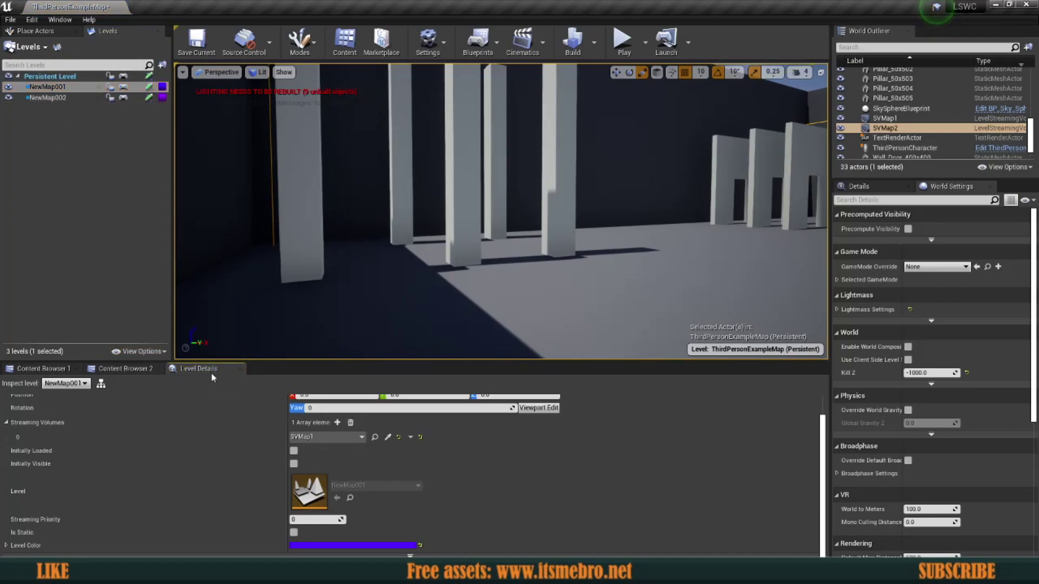
pyautogui.scroll(2, 125, 411)
pyautogui.click(64, 383)
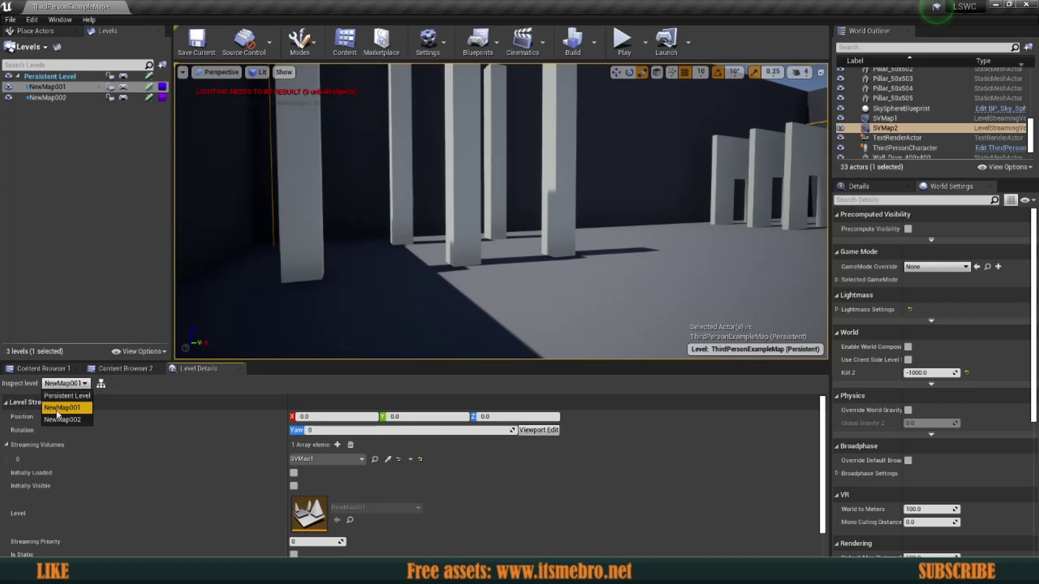
pyautogui.click(63, 410)
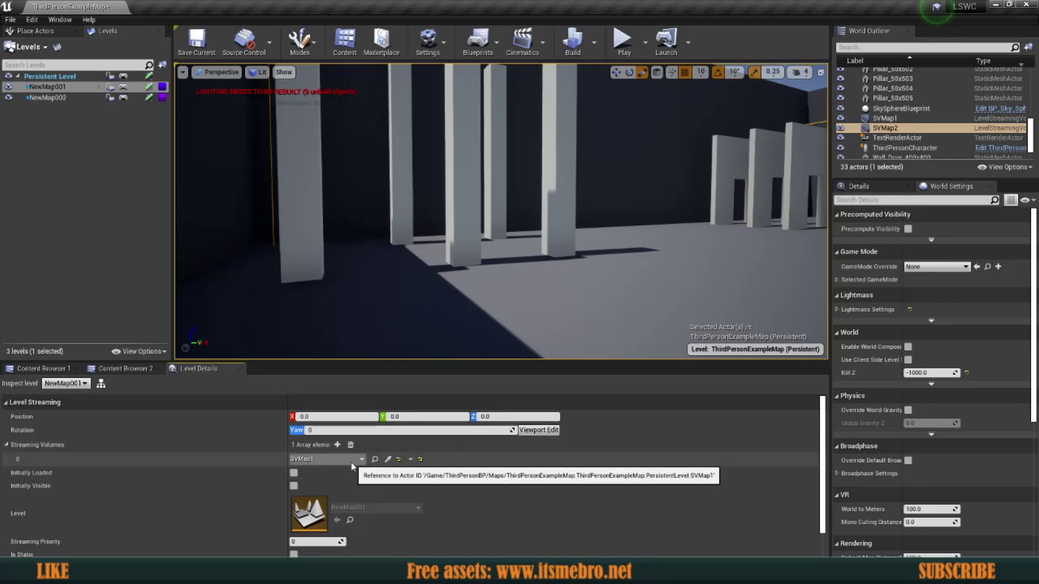
pyautogui.scroll(-1, 346, 469)
pyautogui.scroll(1, 345, 465)
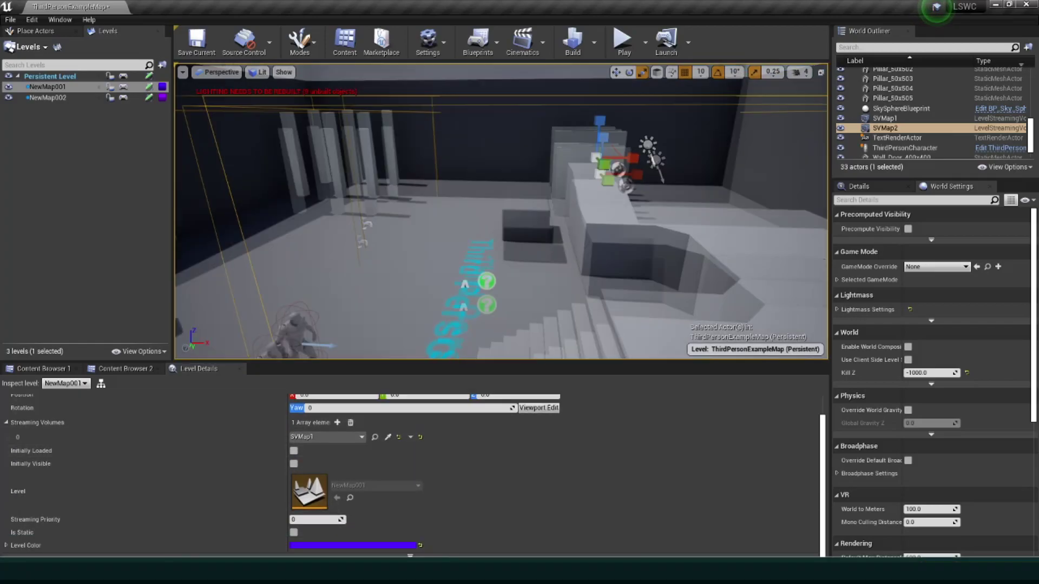
pyautogui.moveTo(500, 233); pyautogui.dragTo(501, 190, button='right')
pyautogui.moveTo(457, 263)
pyautogui.mouseDown(button='right')
pyautogui.moveTo(456, 303)
pyautogui.moveTo(433, 324)
pyautogui.moveTo(460, 314)
pyautogui.moveTo(456, 264)
pyautogui.mouseUp(button='right')
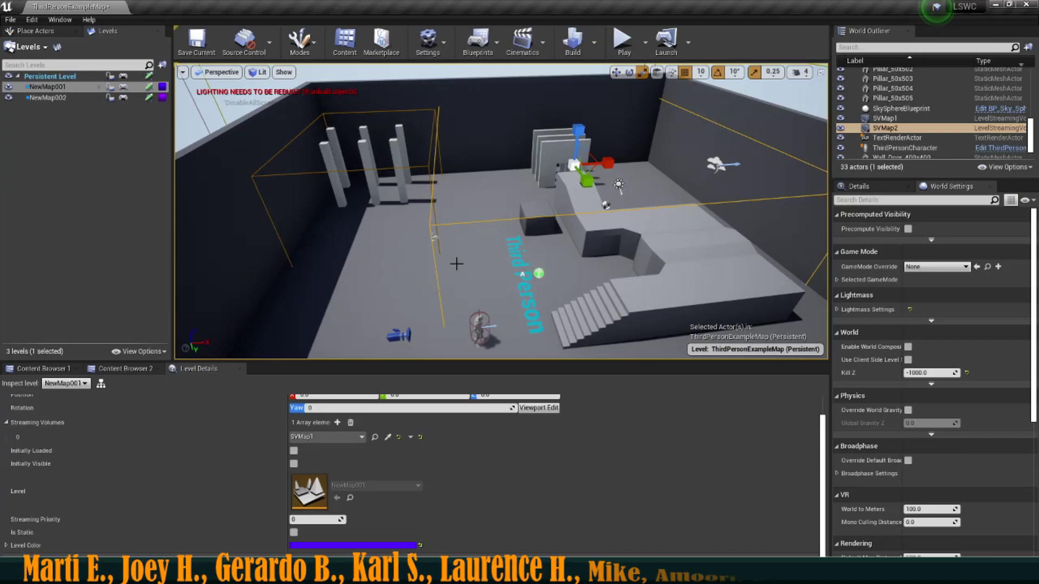